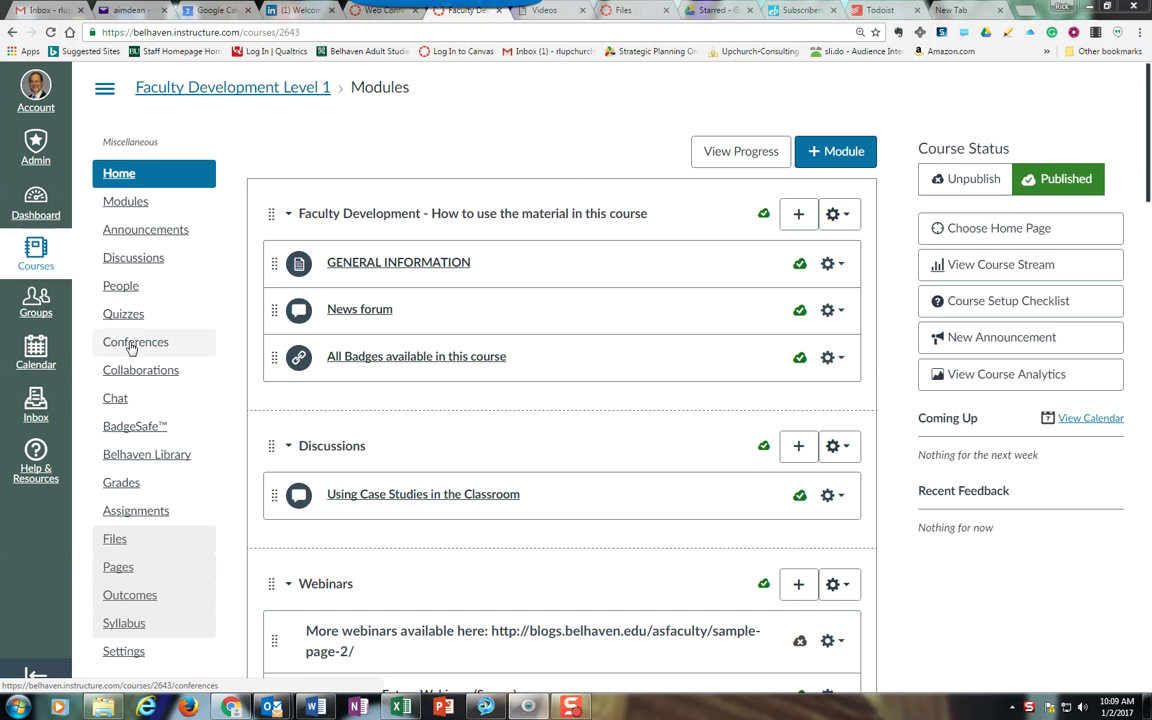
Step: Start a new course conference named '7 solutions for Overcoming Mediocrity as a Leader'
{"action": "left_click", "coordinate": [130, 343]}
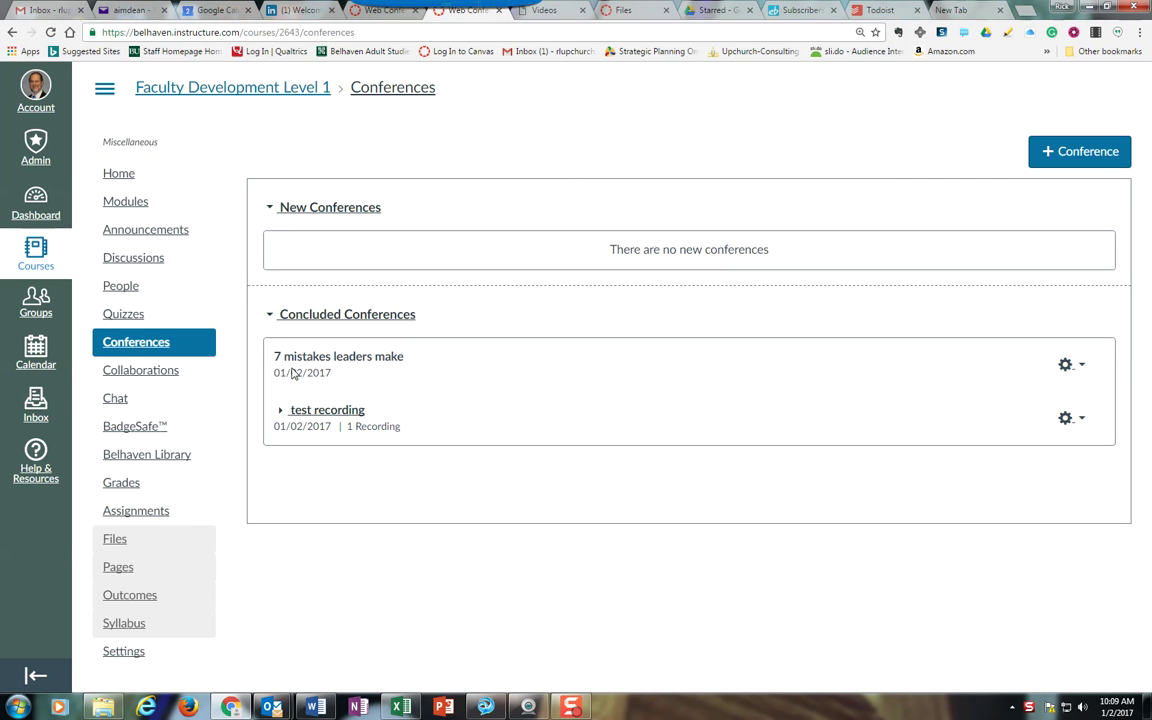
{"action": "left_click", "coordinate": [1061, 152]}
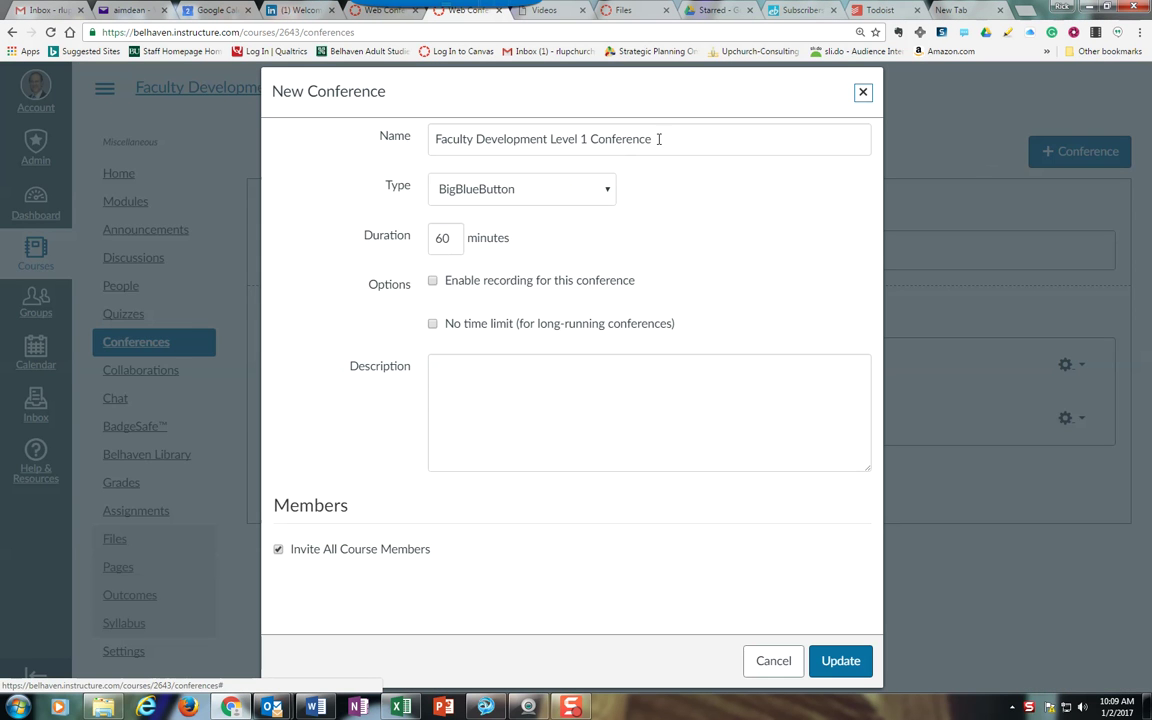
{"action": "left_click_drag", "start_coordinate": [660, 139], "coordinate": [424, 141]}
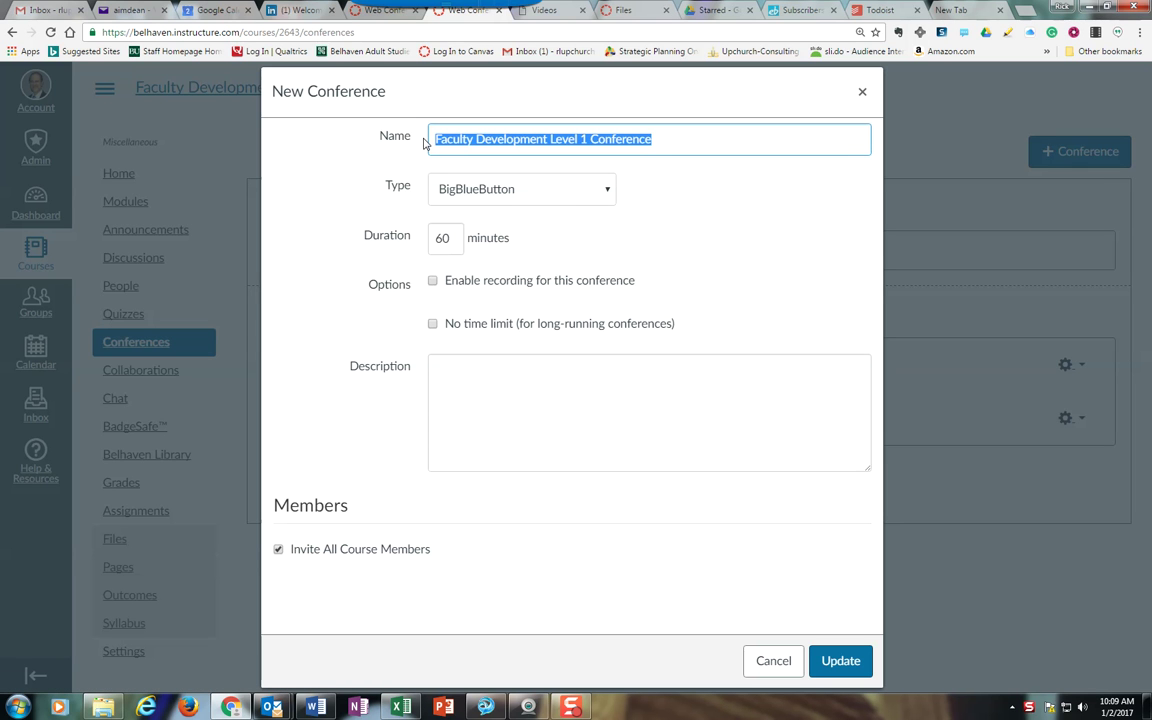
{"action": "type", "text": "7 sol"}
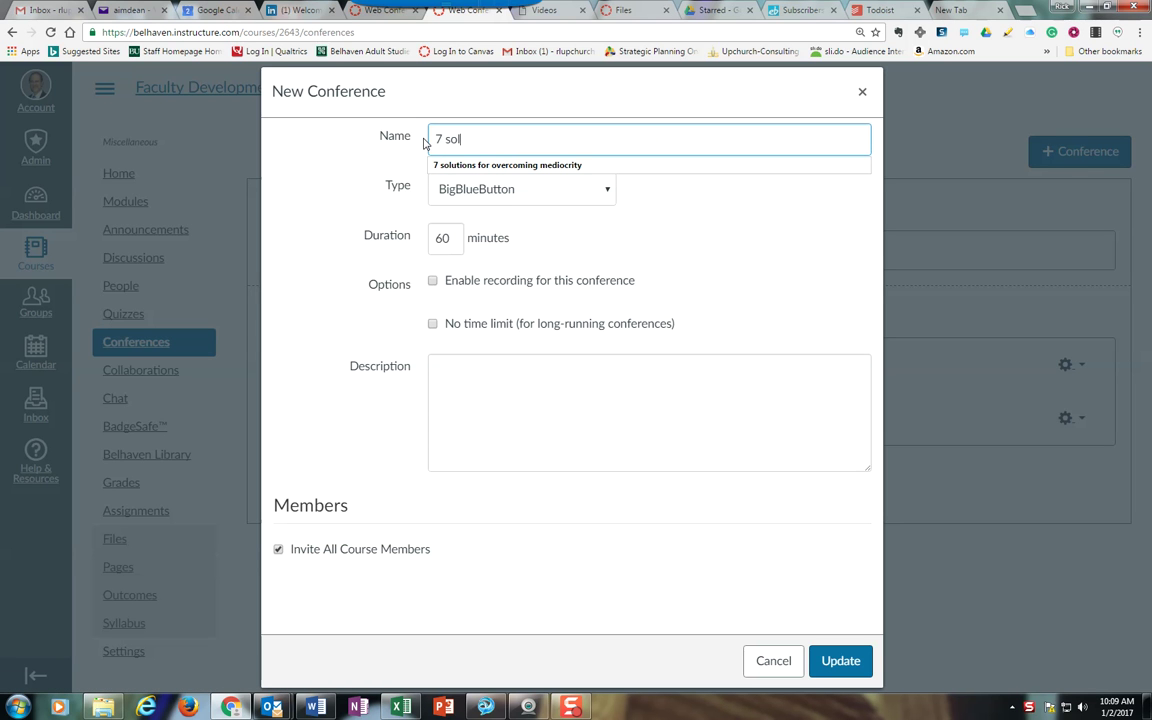
{"action": "type", "text": "utions for Overcoming Mediocrity a"}
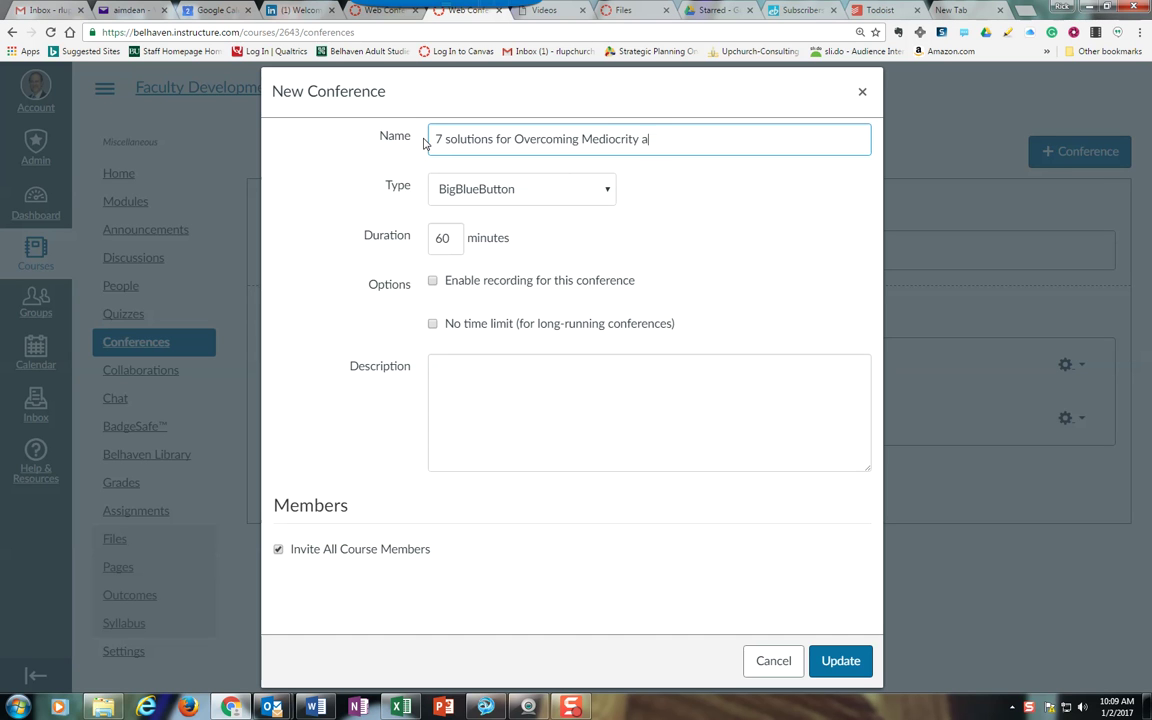
{"action": "type", "text": "s a Leader"}
Step: Set its duration to 15 minutes, enable recording, stop inviting all course members, and save
{"action": "left_click_drag", "start_coordinate": [455, 241], "coordinate": [432, 242]}
{"action": "type", "text": "15"}
{"action": "left_click", "coordinate": [433, 282]}
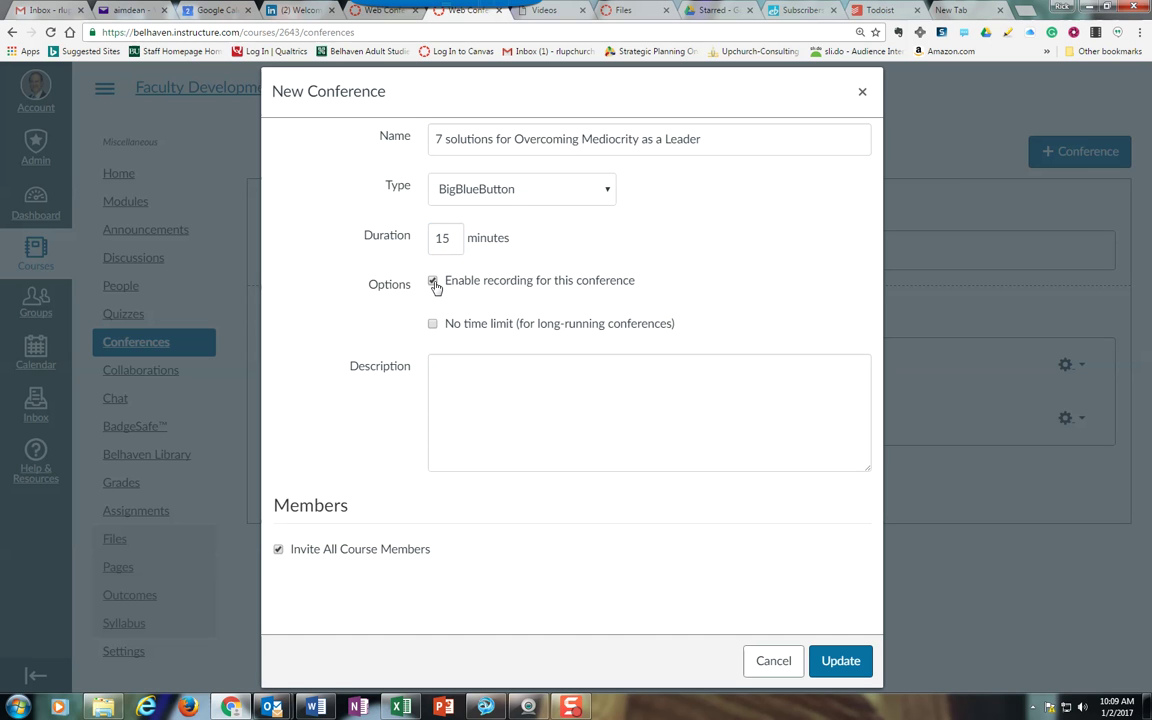
{"action": "left_click", "coordinate": [278, 550]}
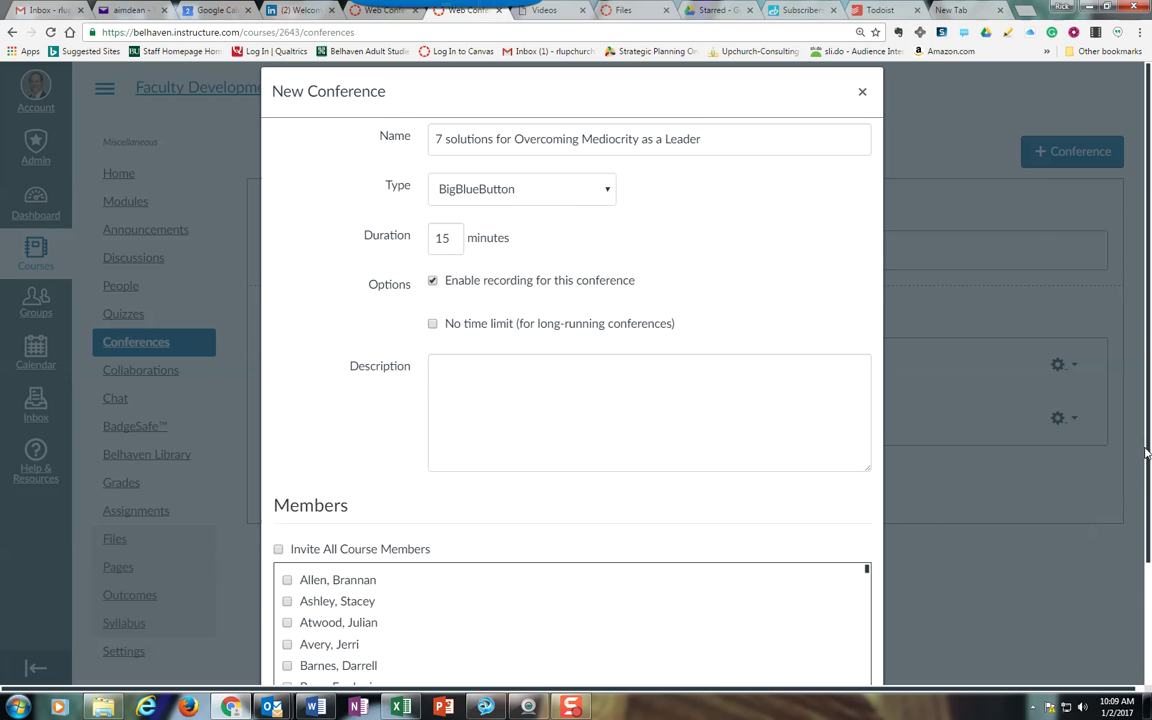
{"action": "left_click_drag", "start_coordinate": [1148, 453], "coordinate": [1148, 587]}
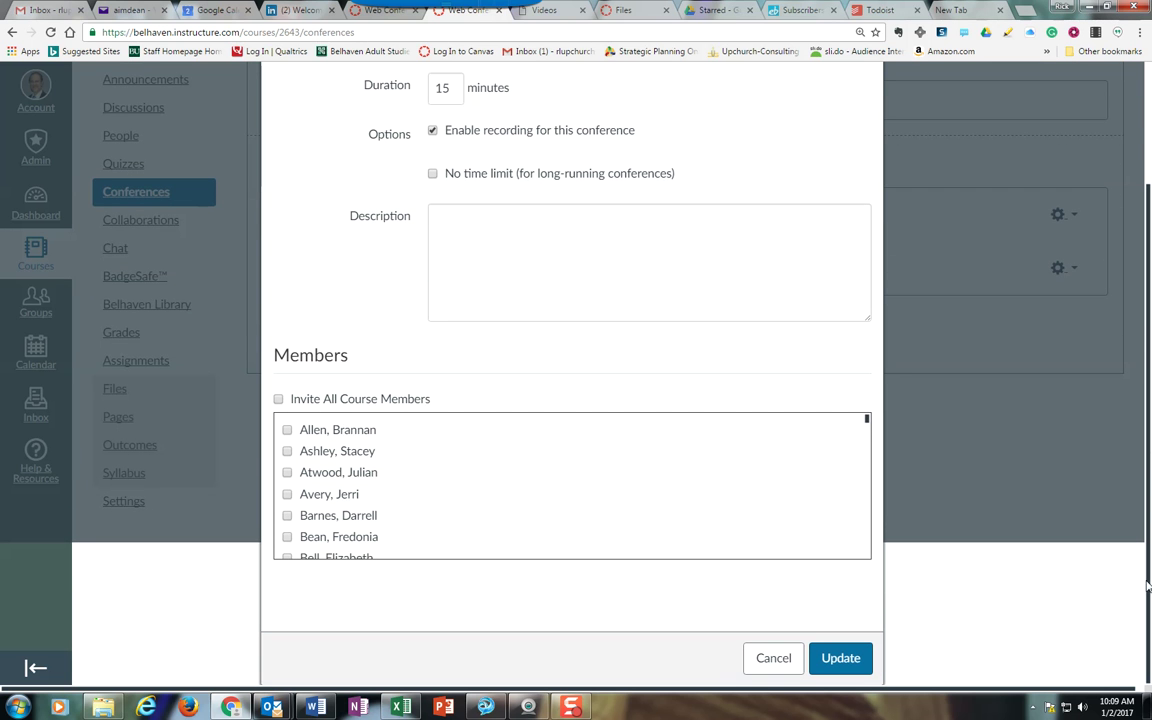
{"action": "left_click", "coordinate": [840, 660]}
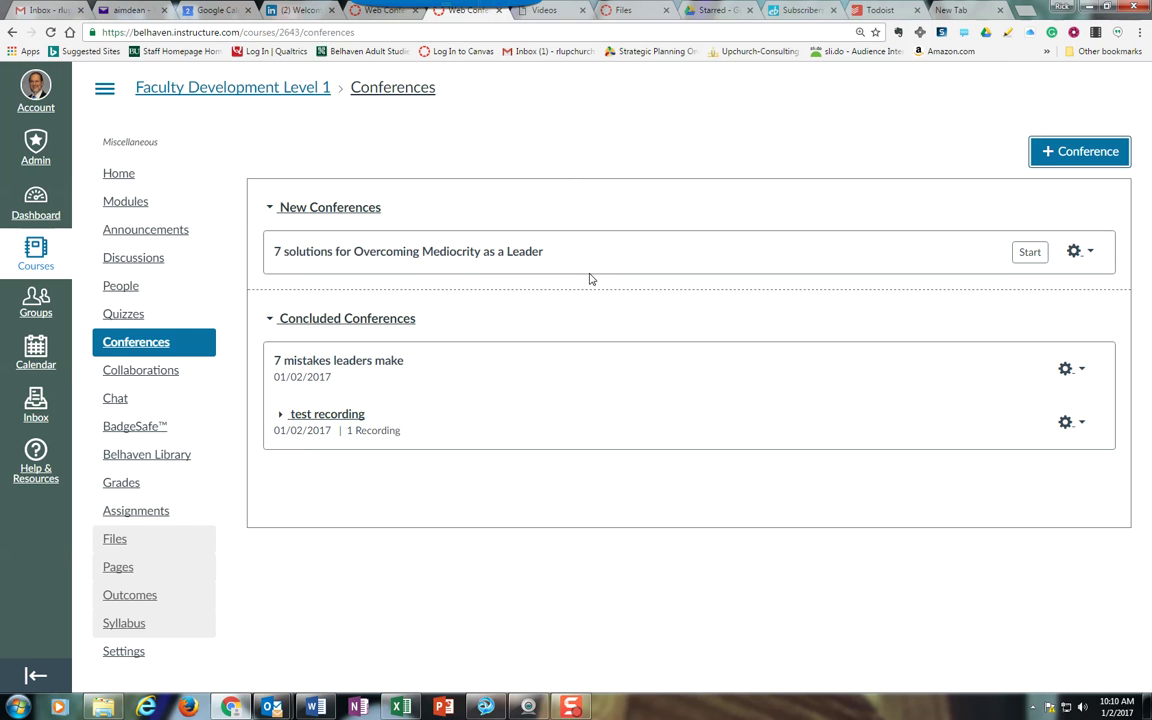
Step: Start the conference and join audio by microphone, confirming the echo test was heard
{"action": "left_click", "coordinate": [1040, 254]}
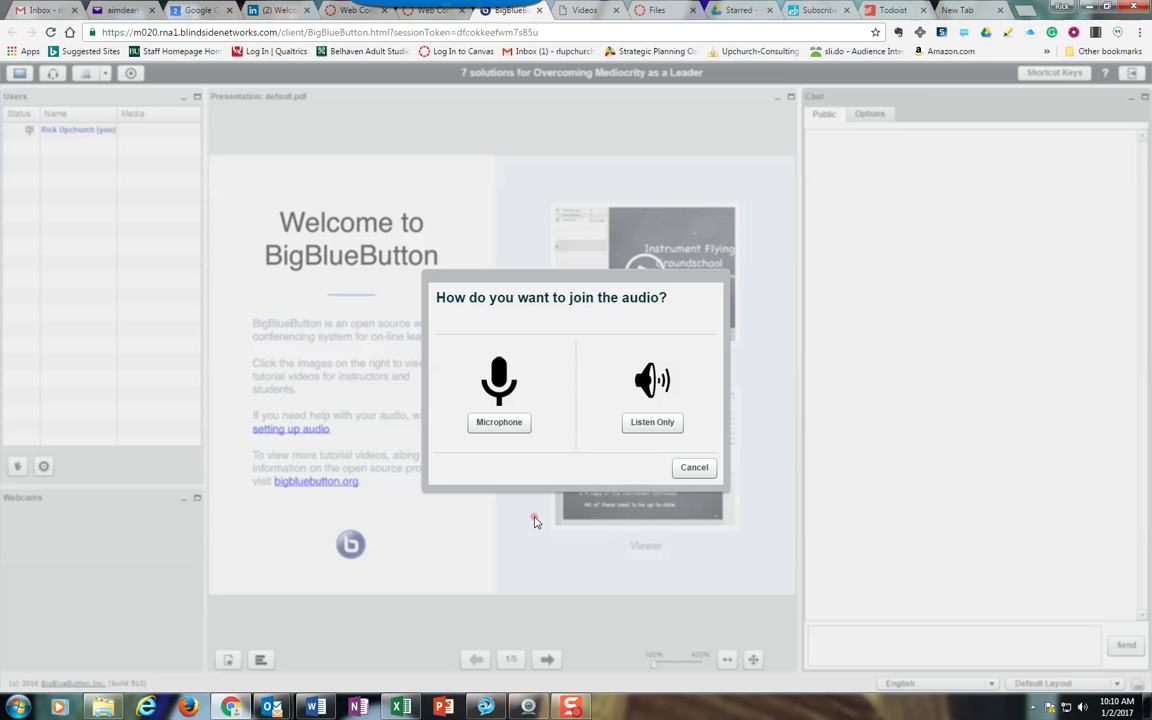
{"action": "left_click", "coordinate": [513, 428]}
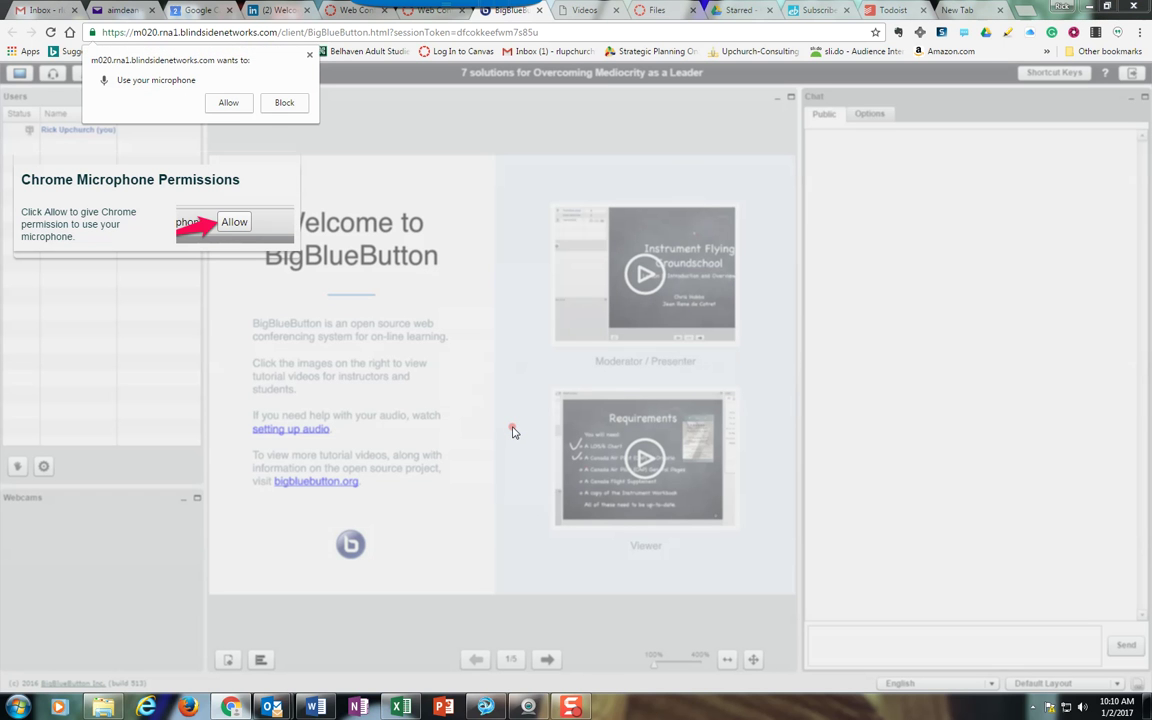
{"action": "left_click", "coordinate": [231, 104]}
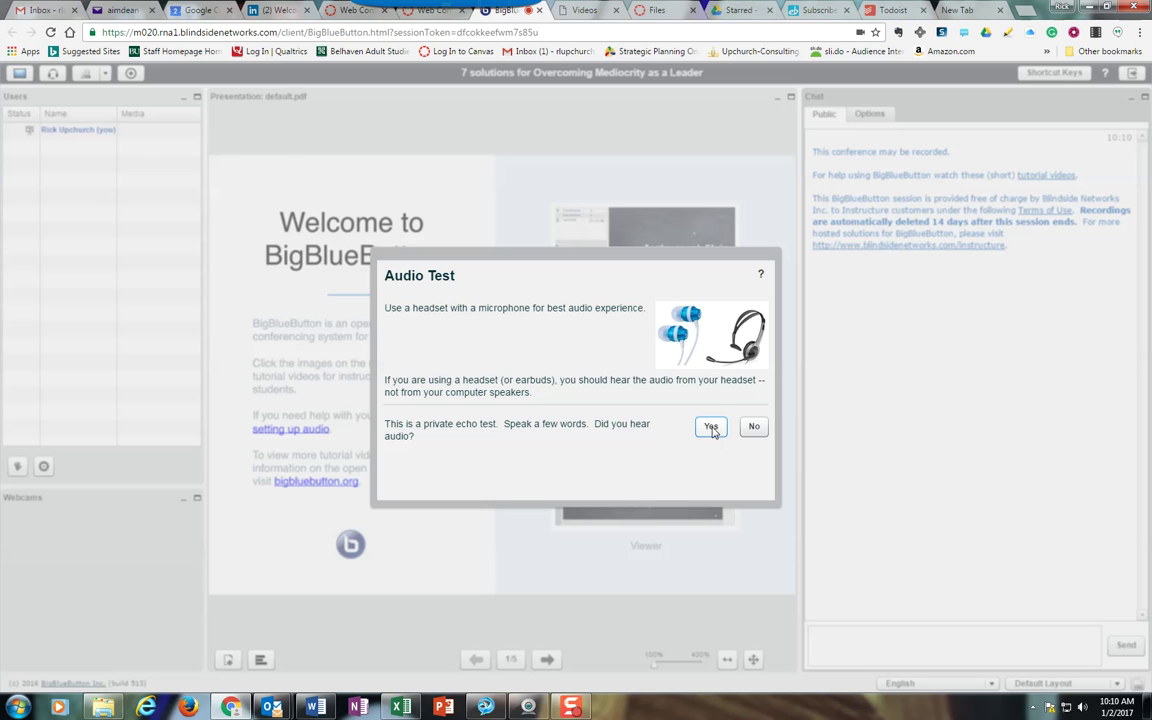
{"action": "left_click", "coordinate": [711, 427]}
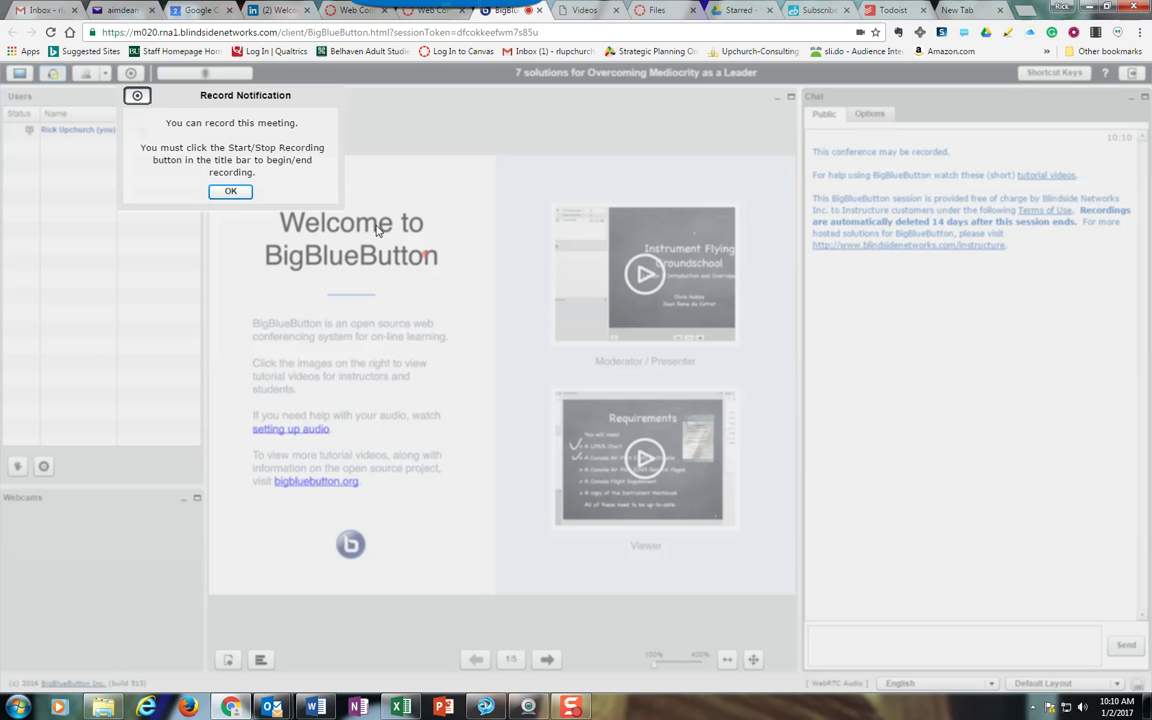
Step: Dismiss the recording notice and check the computer's volume level
{"action": "left_click", "coordinate": [230, 193]}
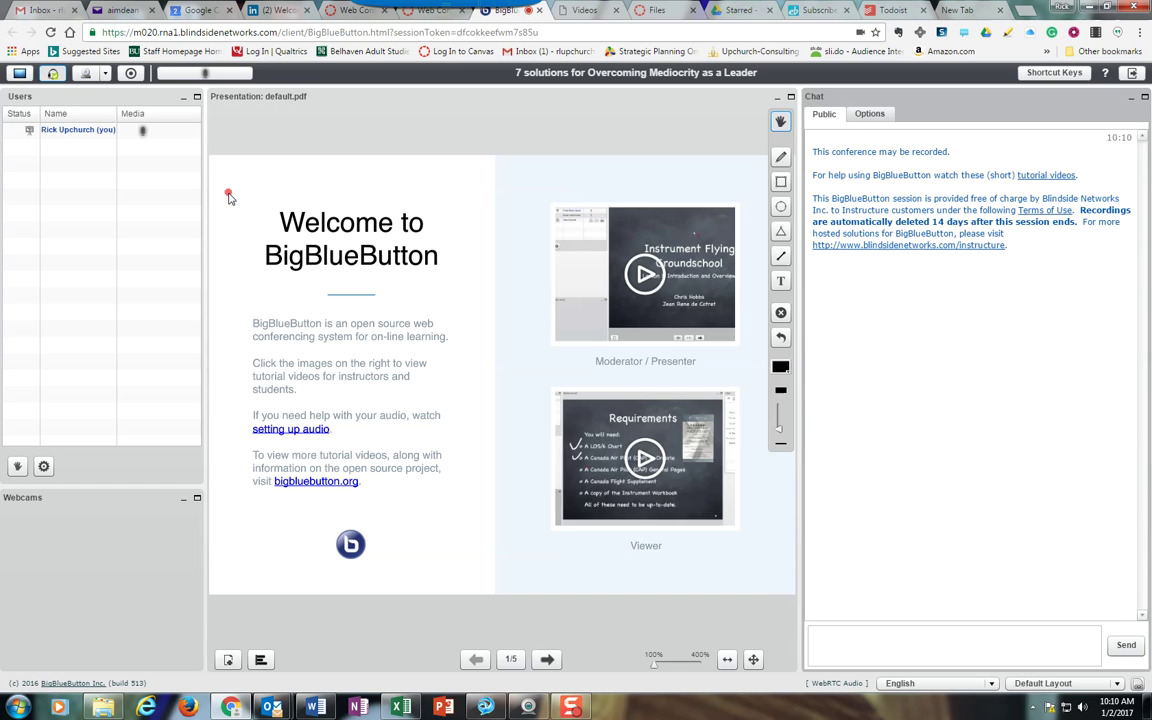
{"action": "left_click", "coordinate": [1082, 707]}
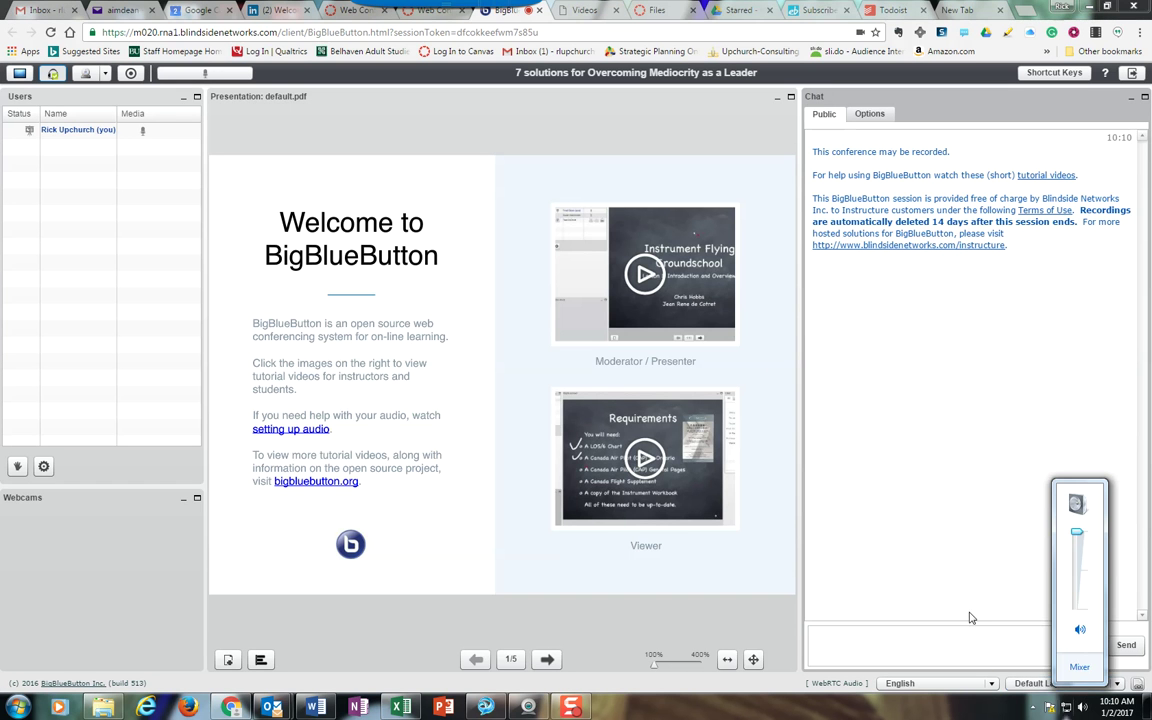
{"action": "left_click", "coordinate": [761, 564]}
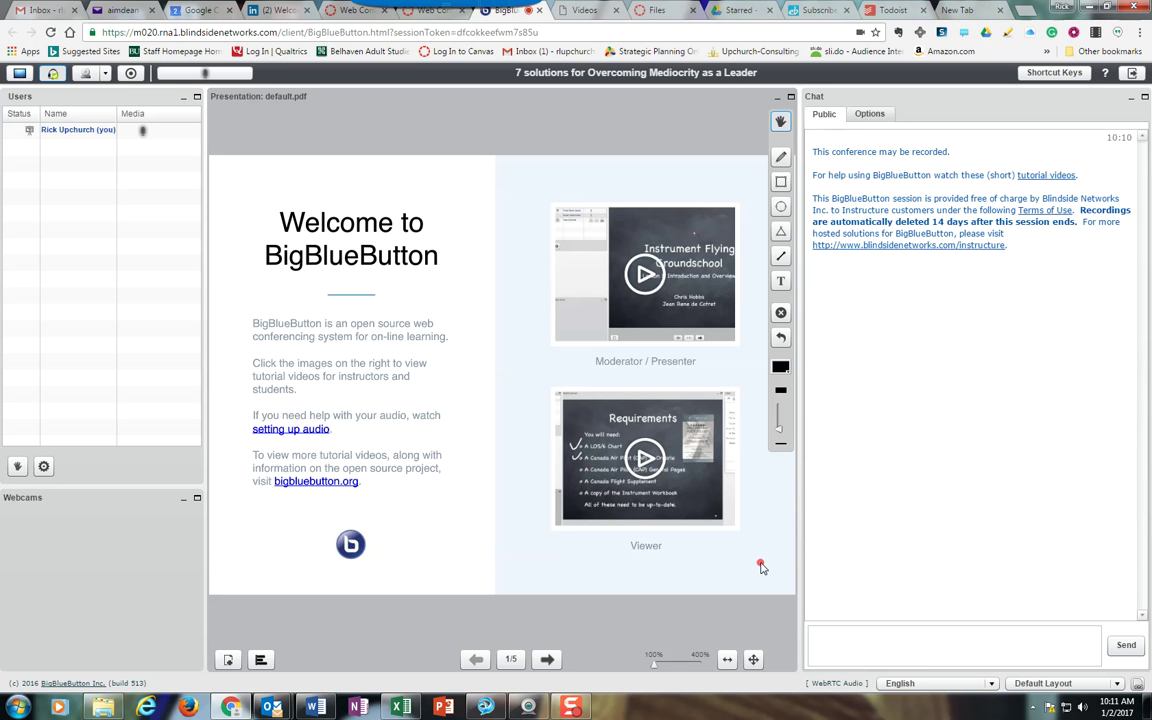
Step: Upload '7 Mistakes Leaders Make.pptx' as the session's presentation
{"action": "left_click", "coordinate": [229, 663]}
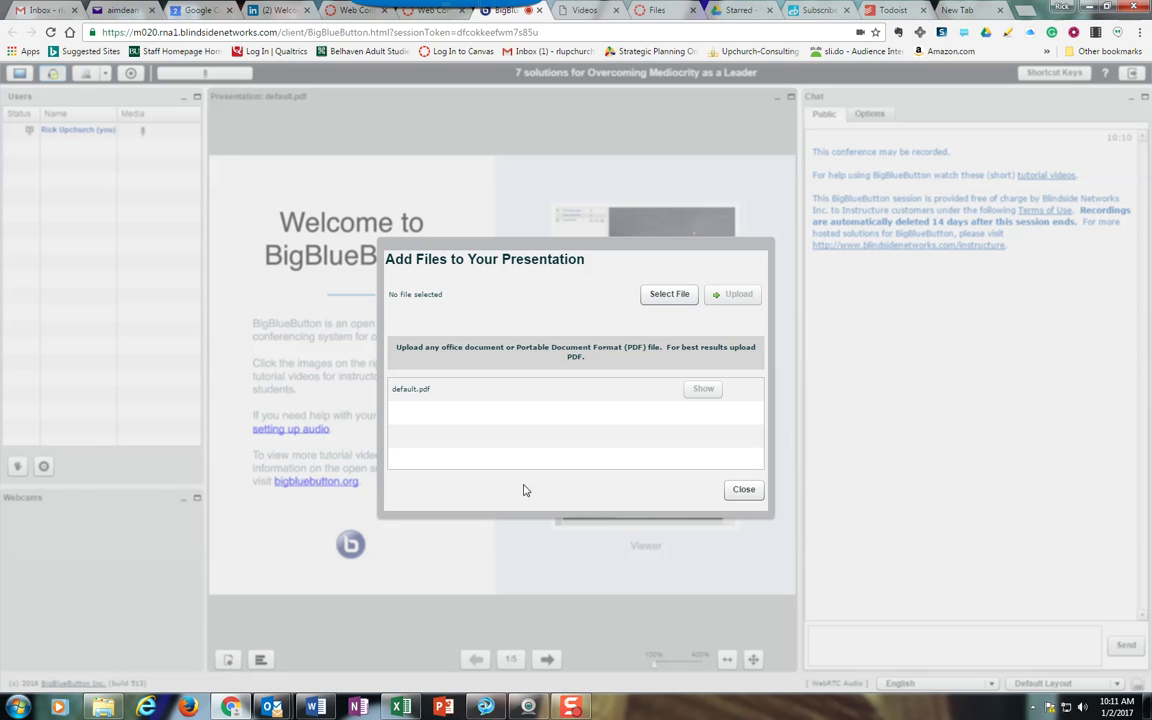
{"action": "left_click", "coordinate": [664, 297]}
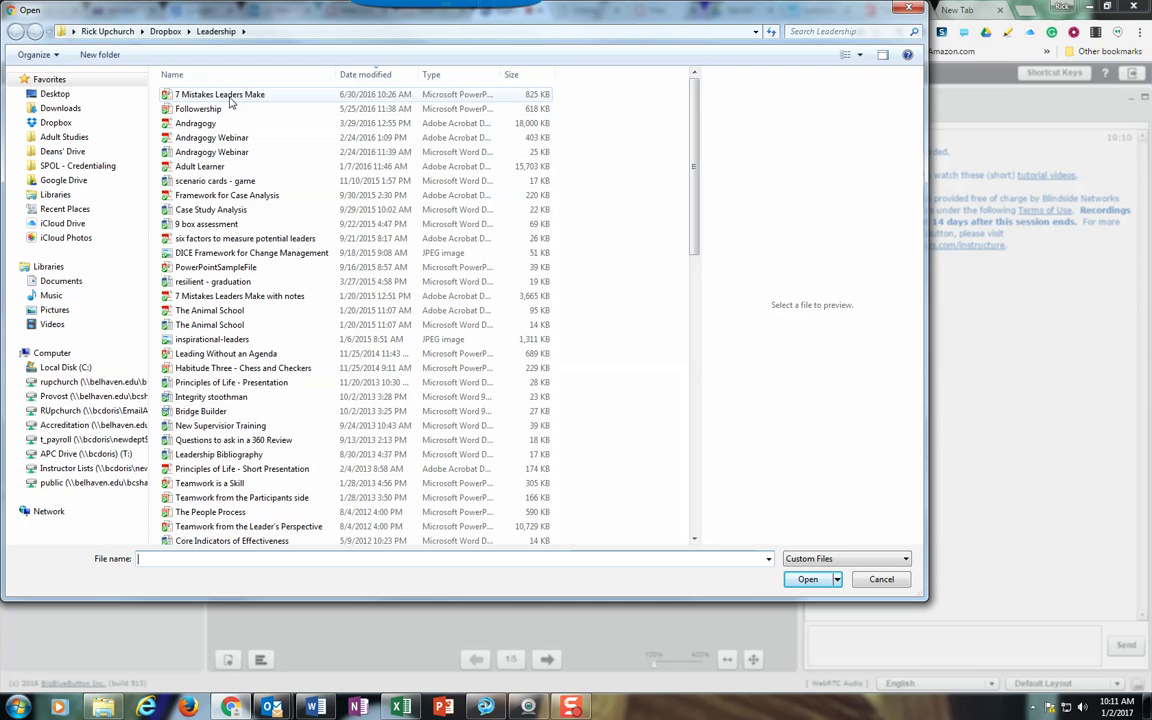
{"action": "left_click", "coordinate": [230, 95]}
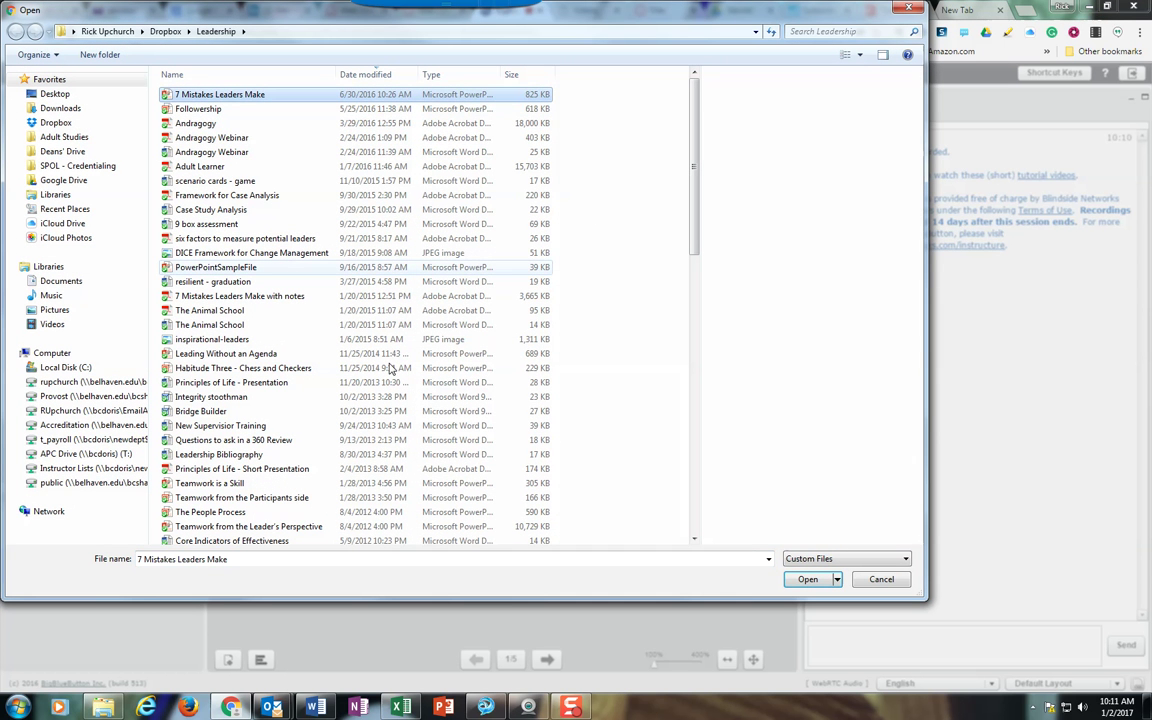
{"action": "left_click", "coordinate": [808, 579]}
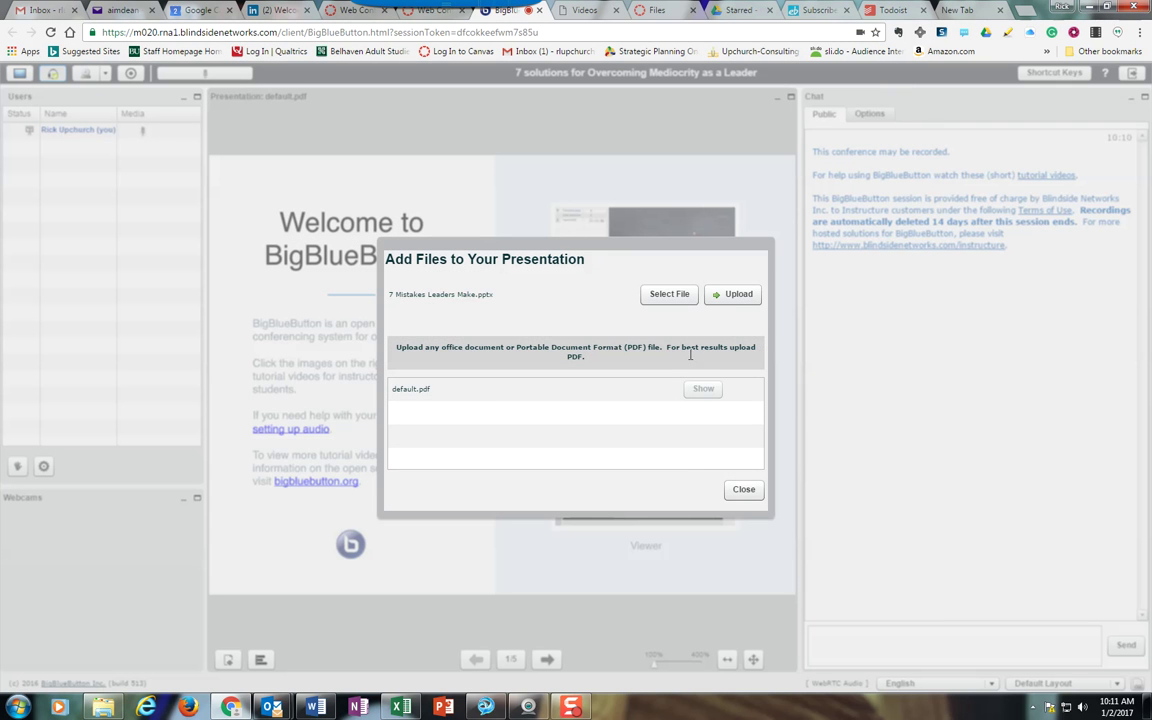
{"action": "left_click", "coordinate": [740, 294]}
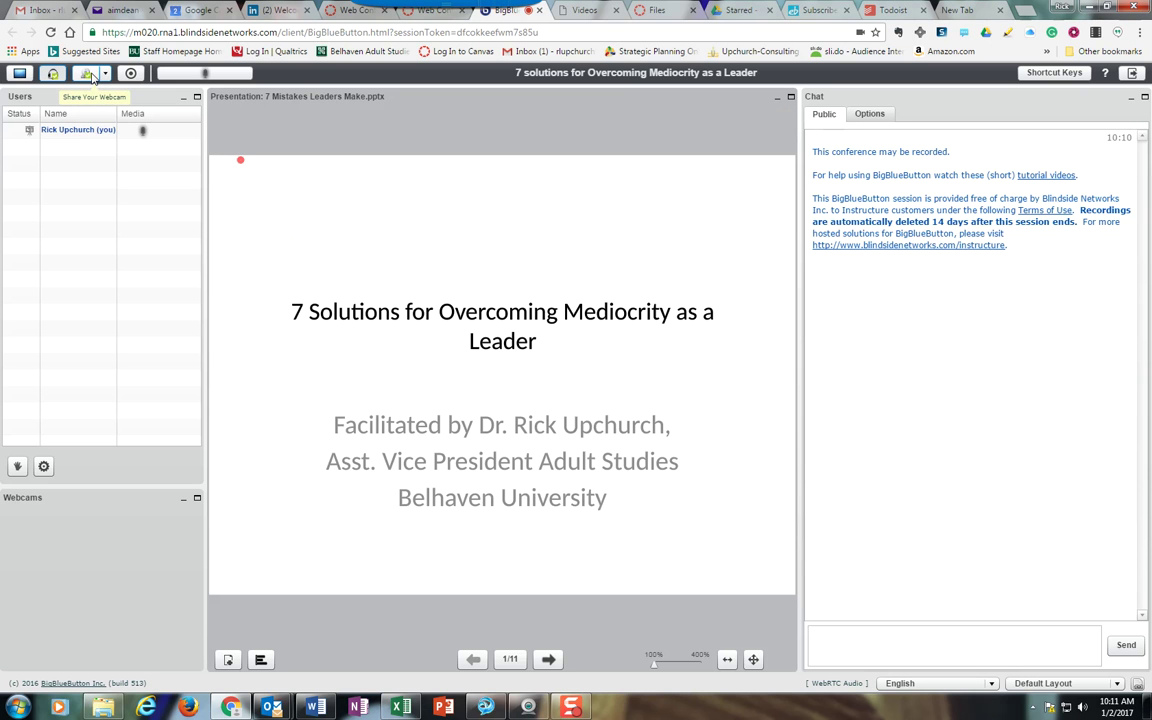
{"action": "left_click", "coordinate": [88, 74]}
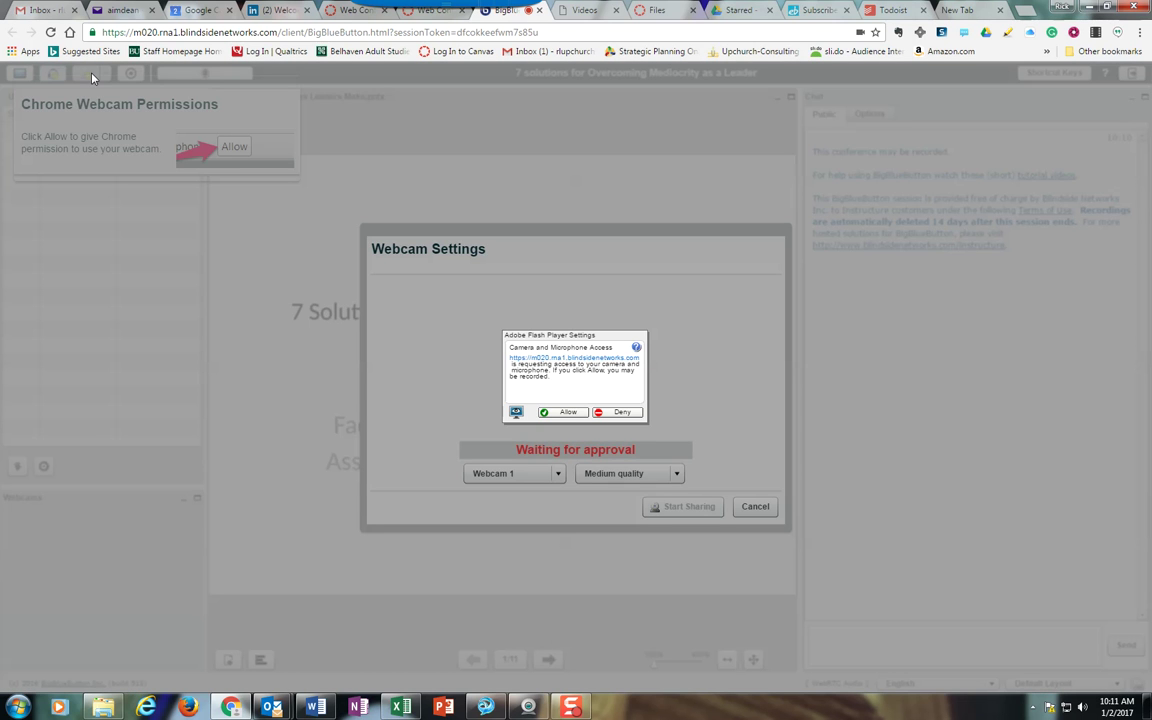
{"action": "left_click", "coordinate": [567, 413]}
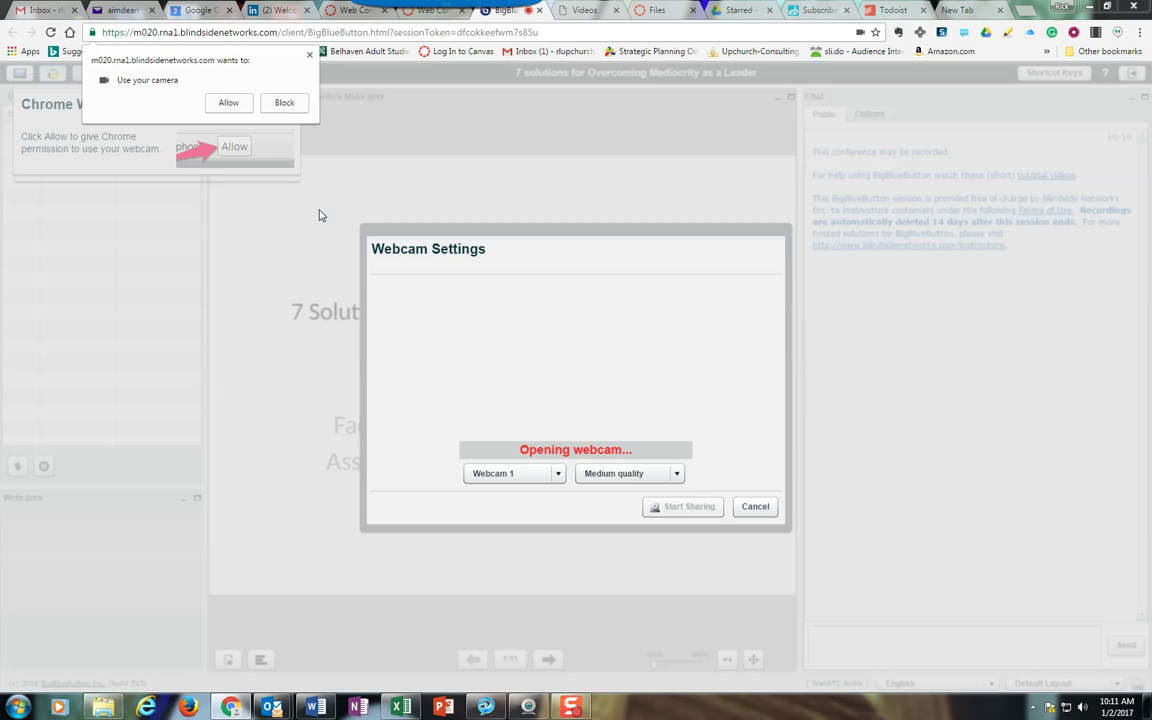
{"action": "left_click", "coordinate": [228, 102]}
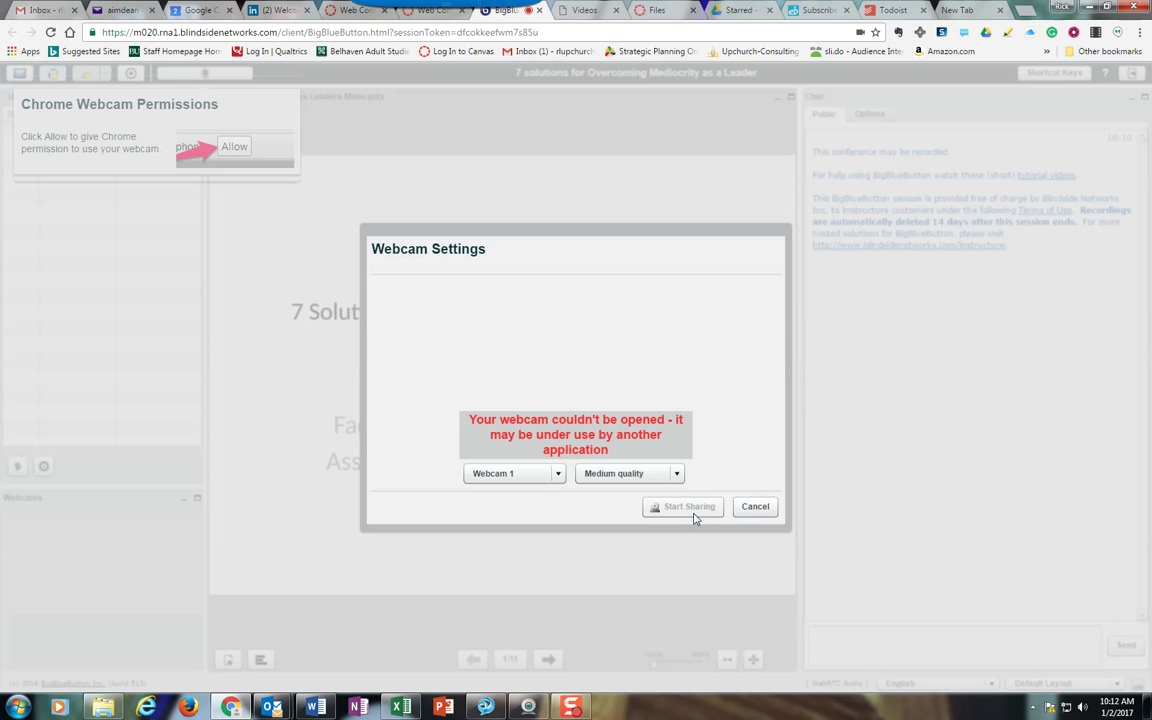
{"action": "left_click", "coordinate": [755, 507]}
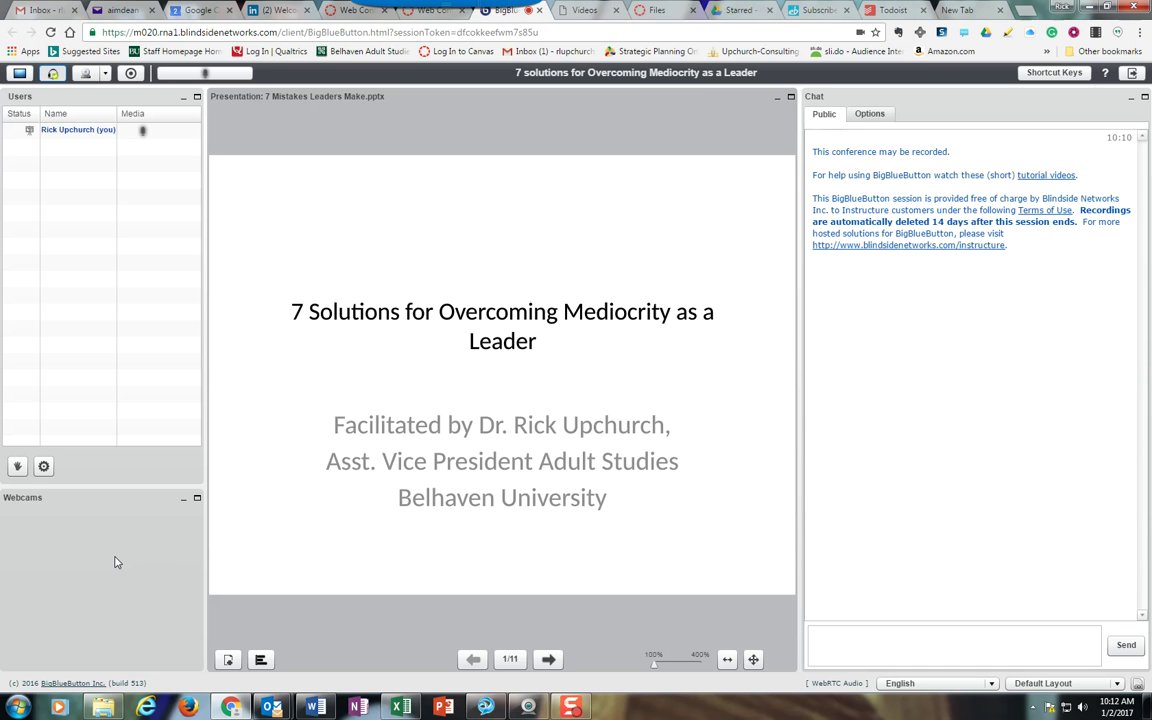
Step: Begin recording the BigBlueButton session and confirm the recording prompt
{"action": "mouse_move", "coordinate": [327, 514]}
{"action": "left_click", "coordinate": [130, 74]}
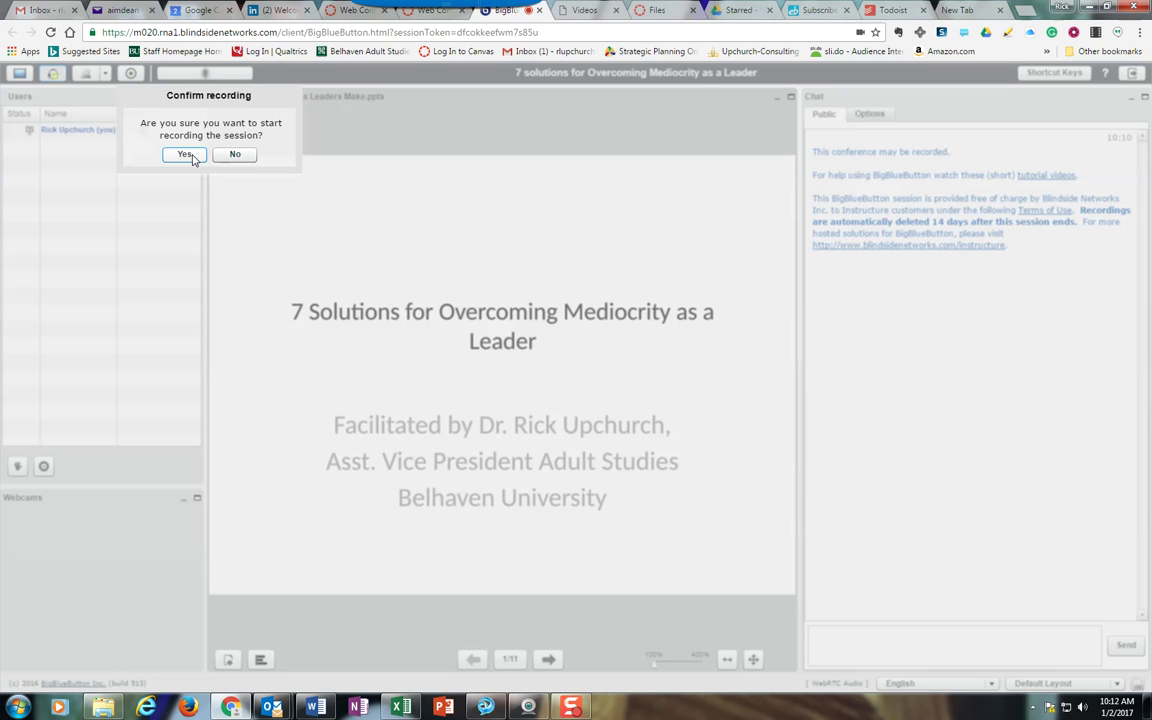
{"action": "left_click", "coordinate": [185, 155]}
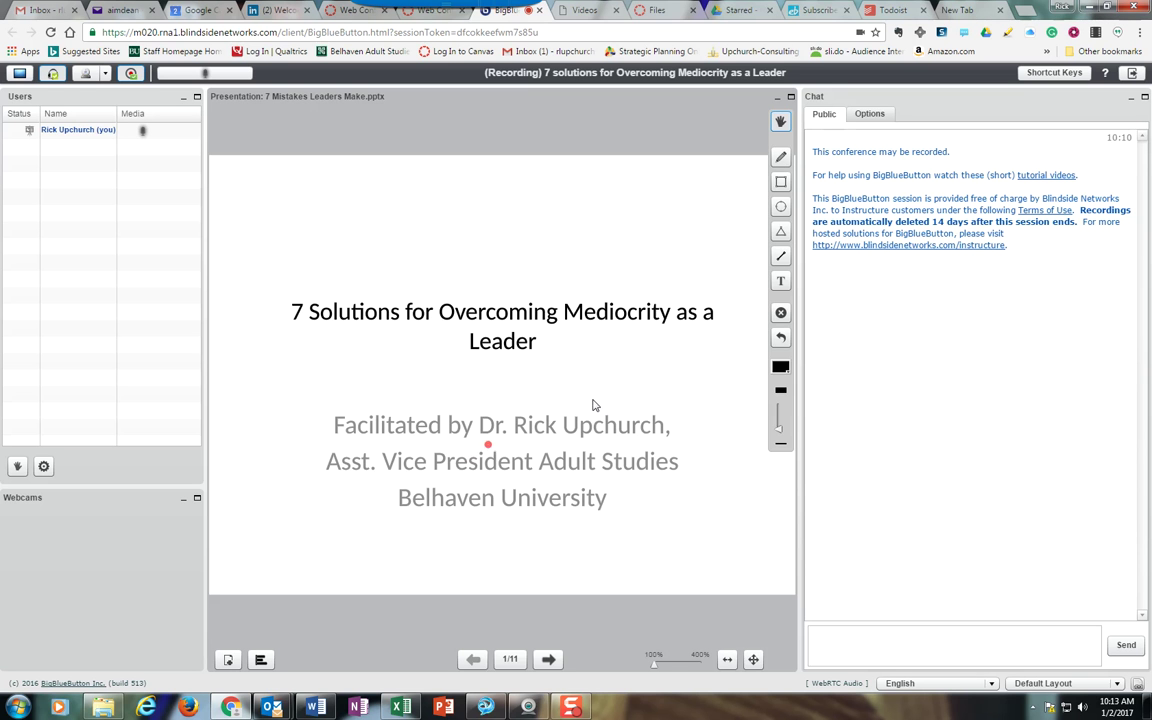
Step: On slide 2, loop the second 'Leadership', draw a triangle over the climber, then advance to slide 4
{"action": "left_click", "coordinate": [548, 660]}
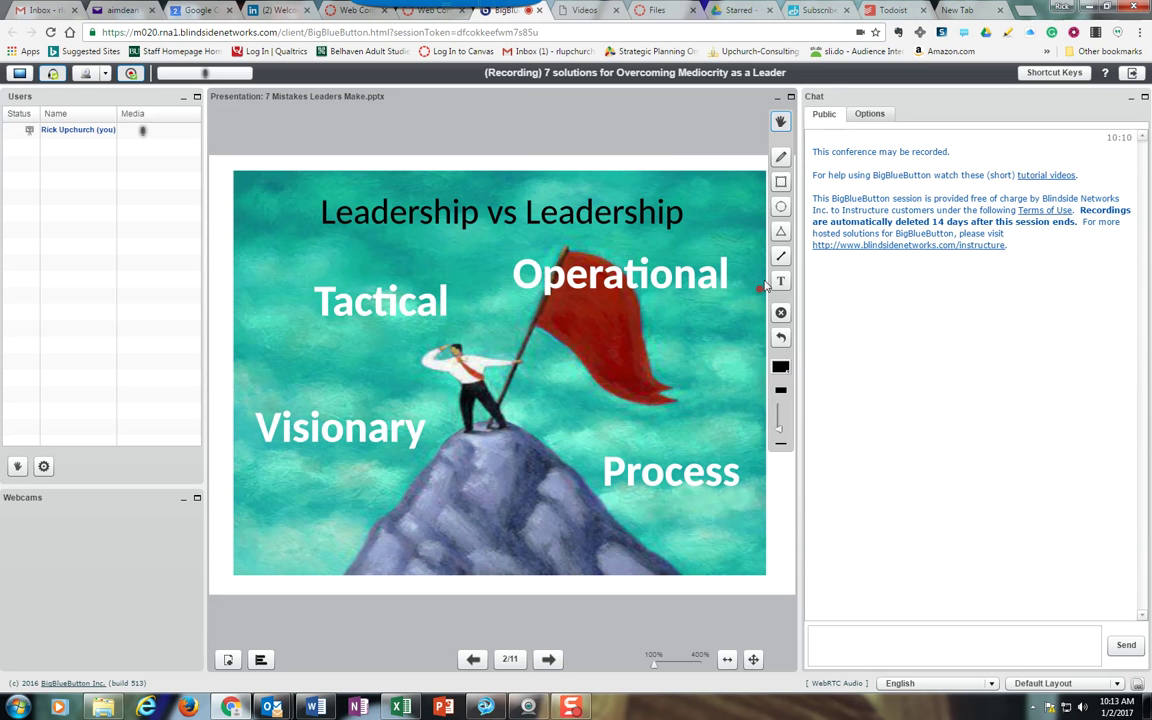
{"action": "left_click", "coordinate": [781, 158]}
{"action": "mouse_move", "coordinate": [665, 238]}
{"action": "left_mouse_down"}
{"action": "mouse_move", "coordinate": [693, 196]}
{"action": "mouse_move", "coordinate": [528, 192]}
{"action": "mouse_move", "coordinate": [527, 224]}
{"action": "mouse_move", "coordinate": [675, 231]}
{"action": "left_mouse_up"}
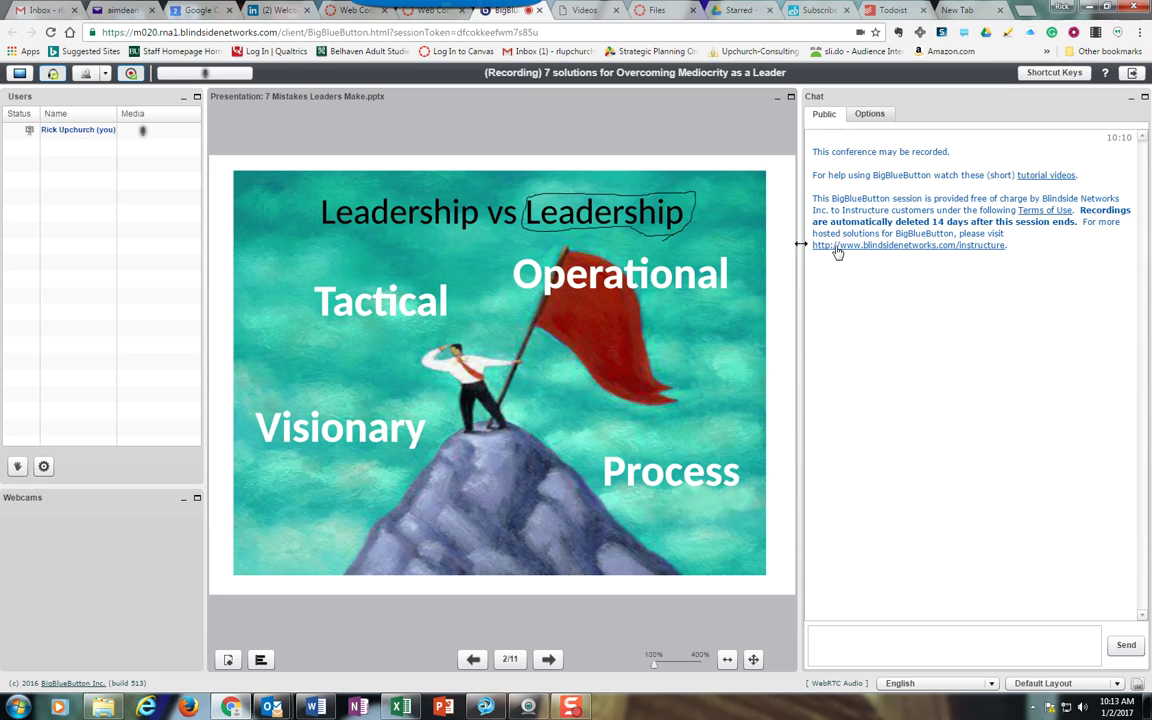
{"action": "left_click", "coordinate": [780, 231]}
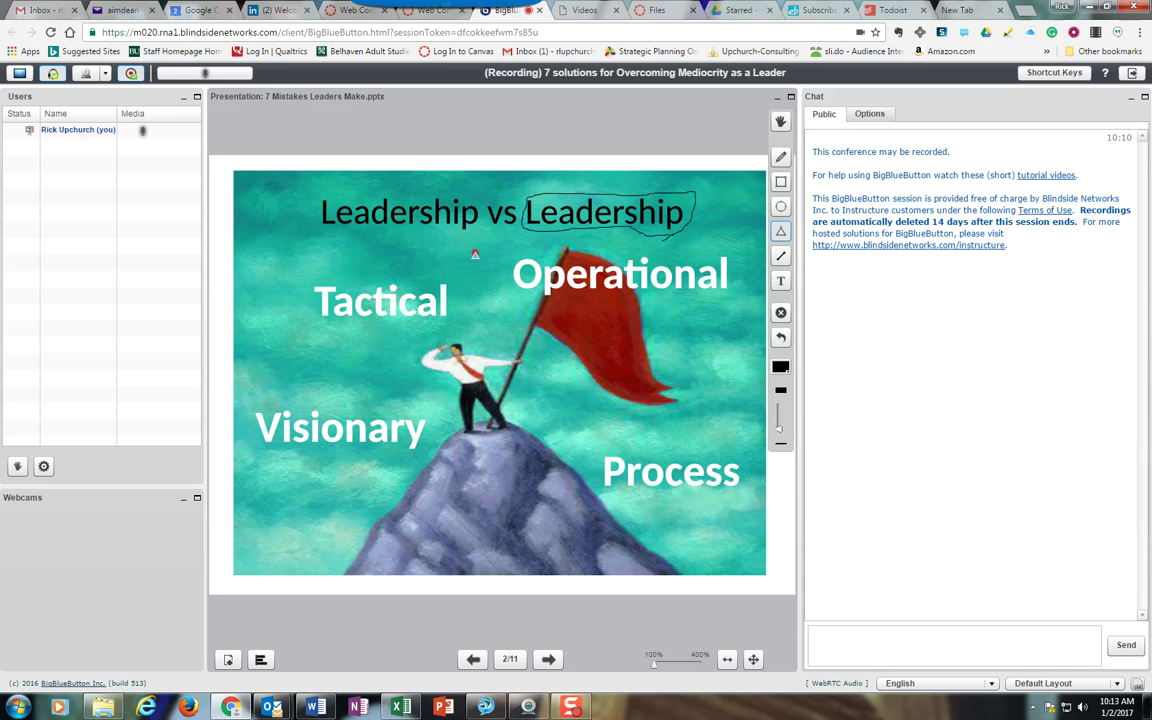
{"action": "left_click_drag", "start_coordinate": [475, 253], "coordinate": [598, 434]}
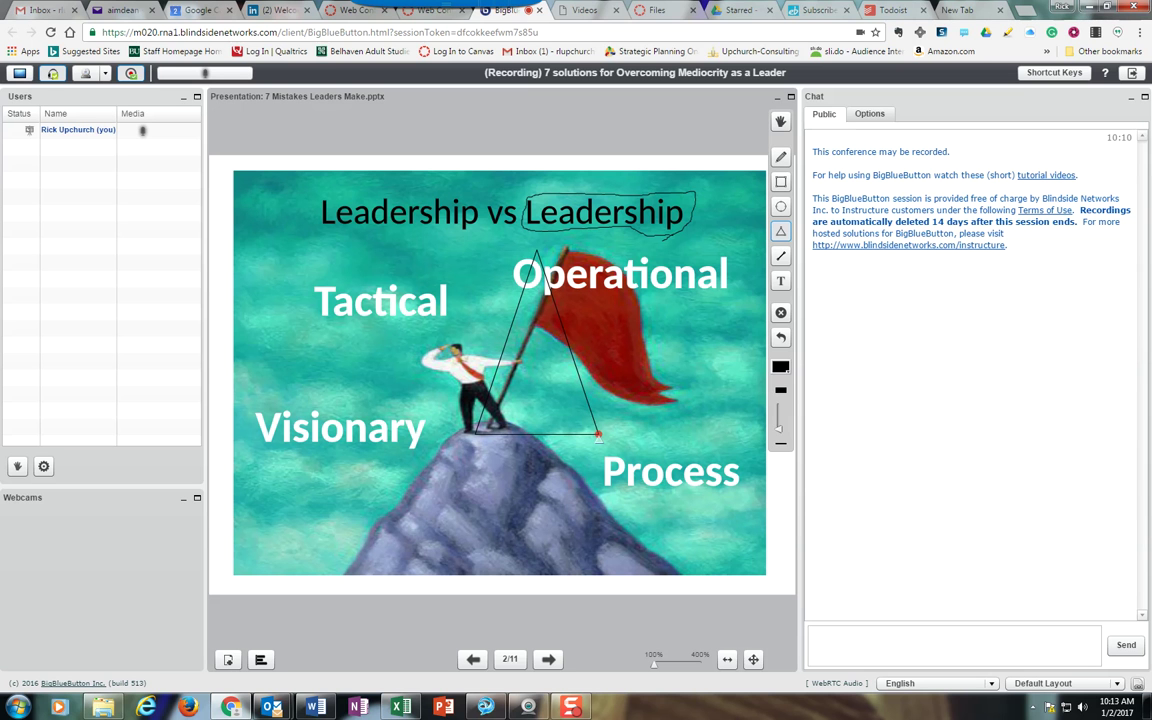
{"action": "left_click", "coordinate": [549, 660]}
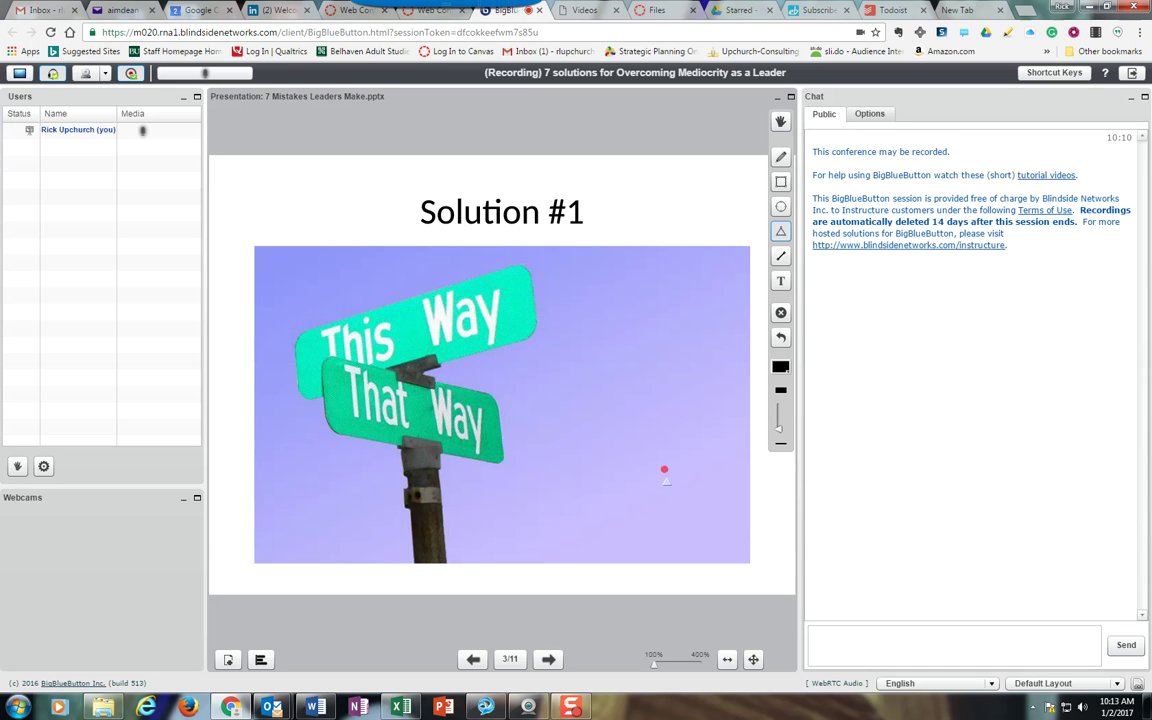
{"action": "left_click", "coordinate": [548, 660]}
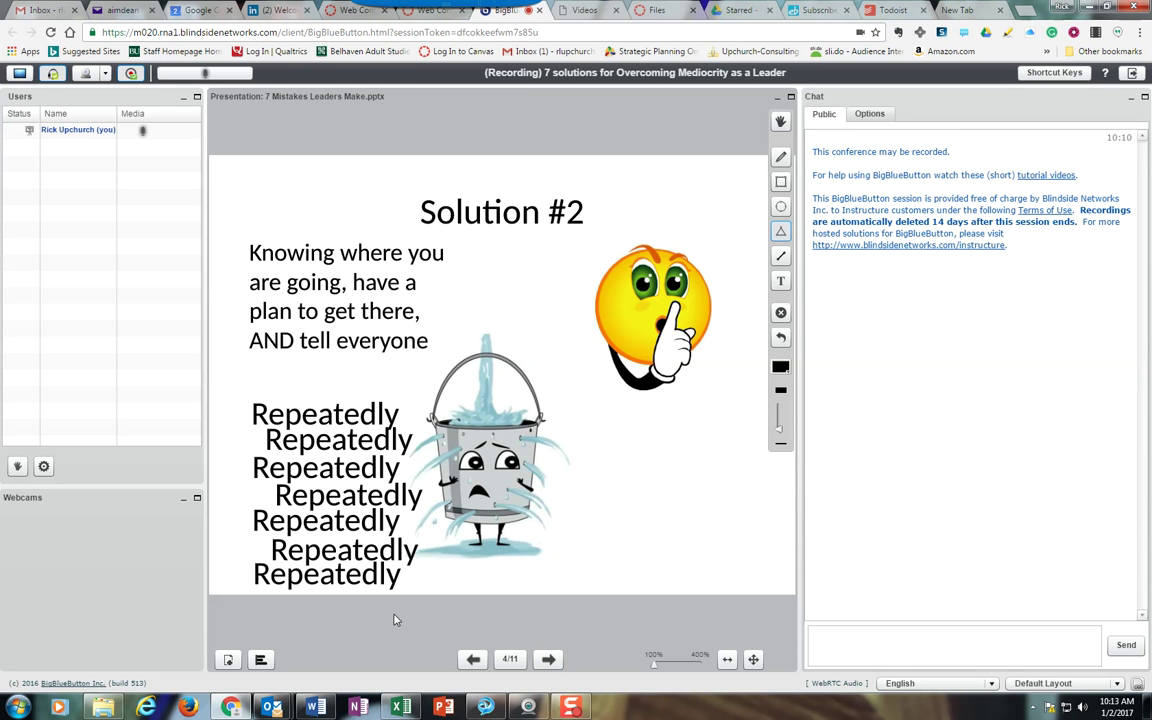
Step: Stop the recording and leave the BigBlueButton conference, confirming both prompts
{"action": "left_click", "coordinate": [132, 75]}
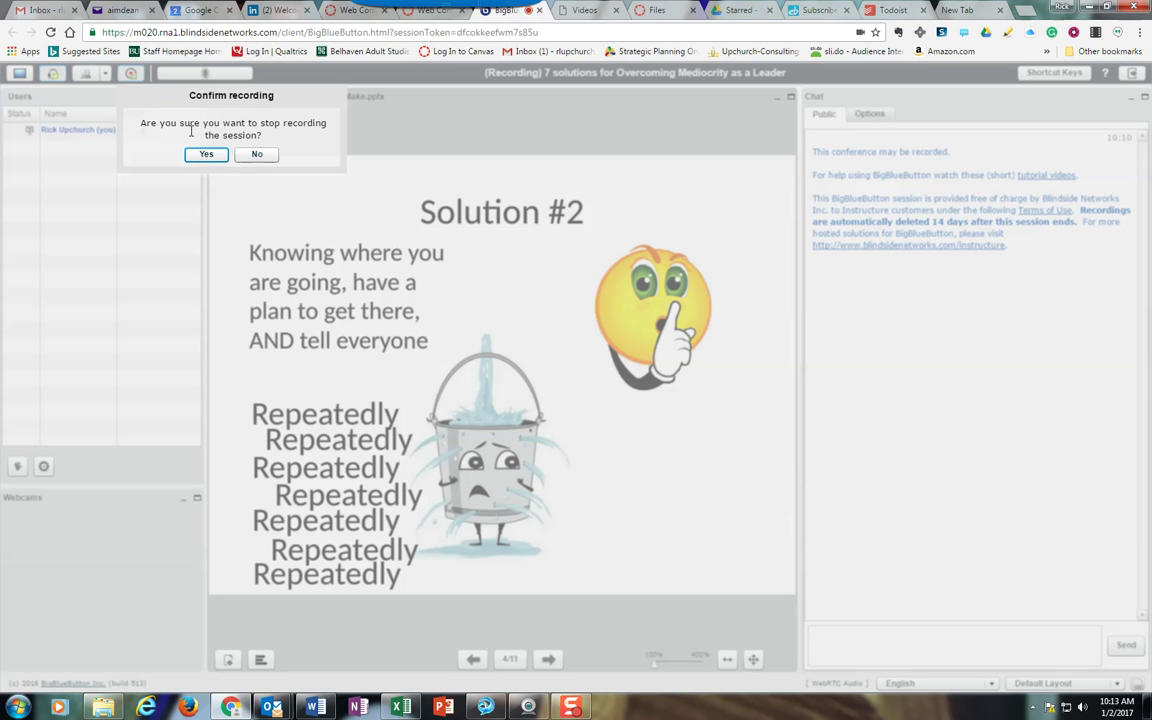
{"action": "left_click", "coordinate": [206, 155]}
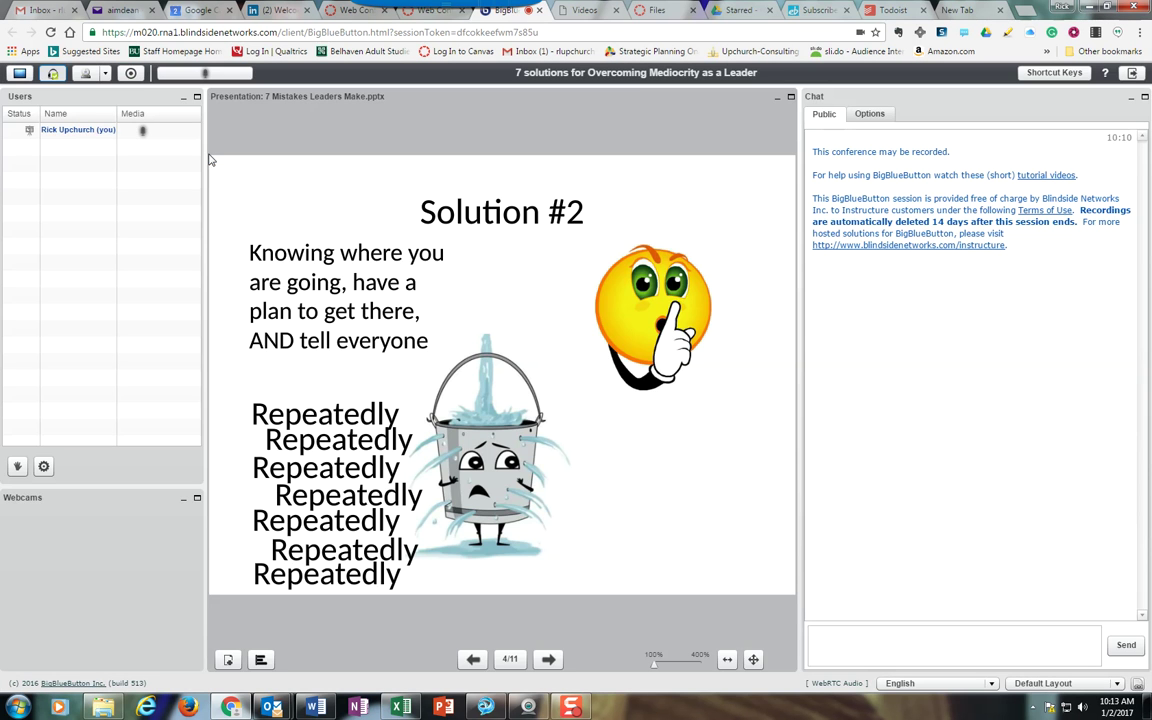
{"action": "mouse_move", "coordinate": [210, 152]}
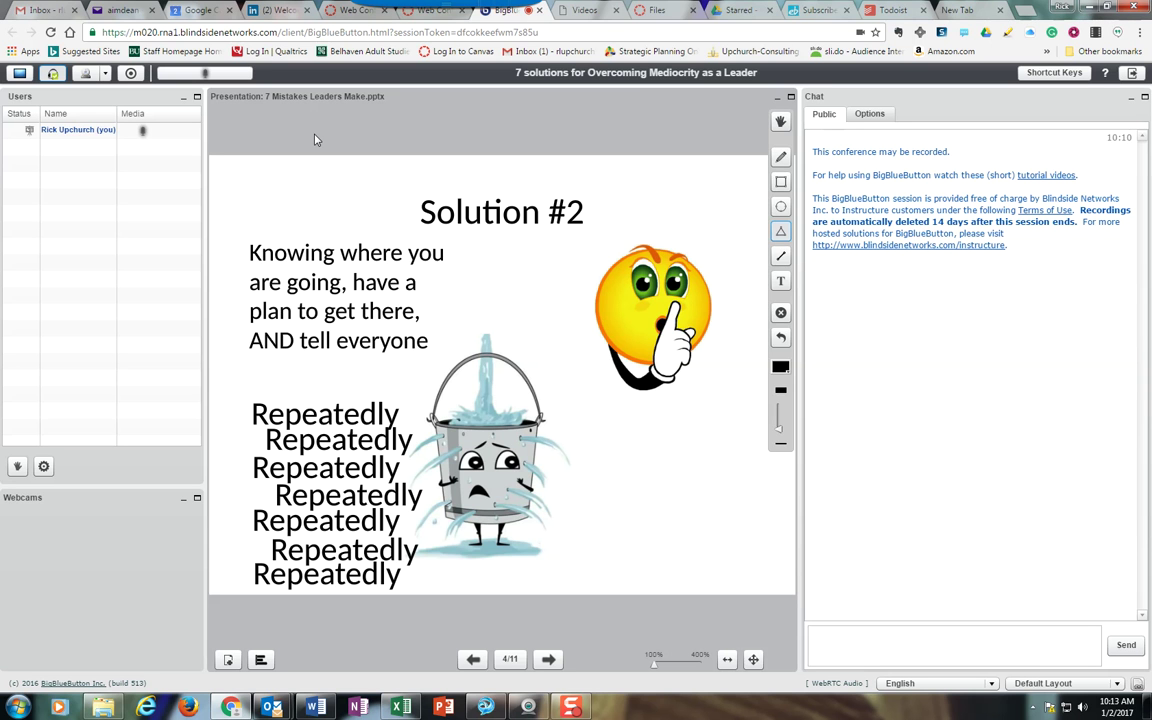
{"action": "left_click", "coordinate": [1133, 73]}
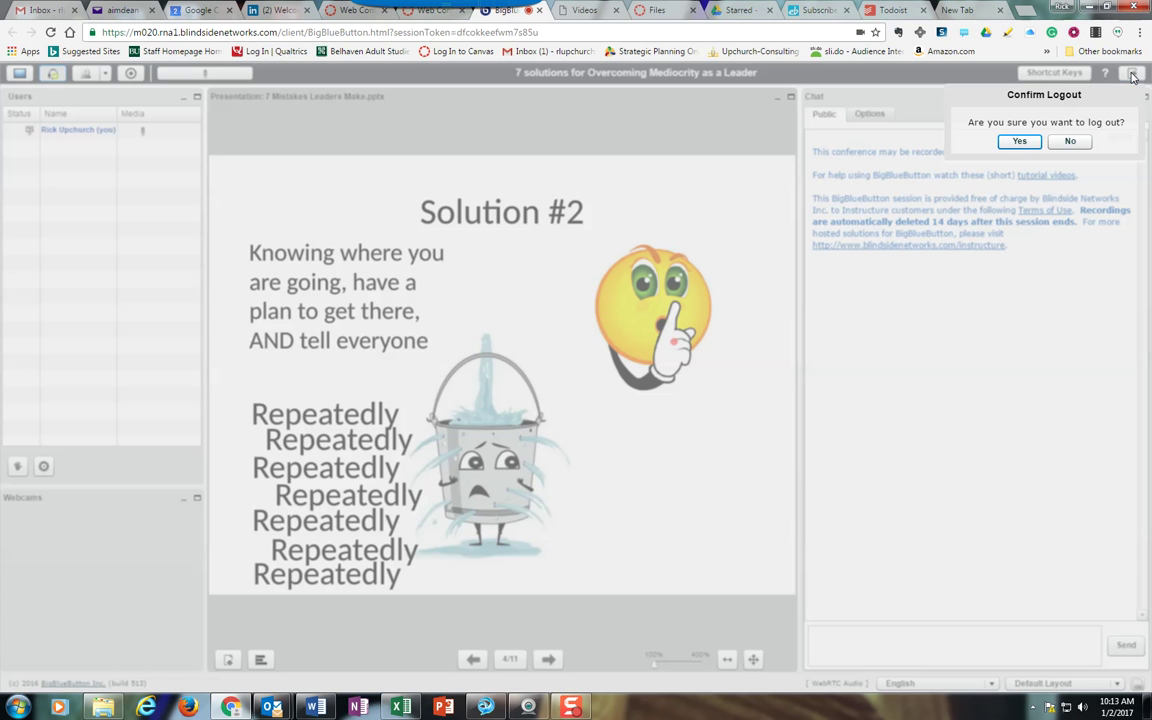
{"action": "left_click", "coordinate": [1018, 143]}
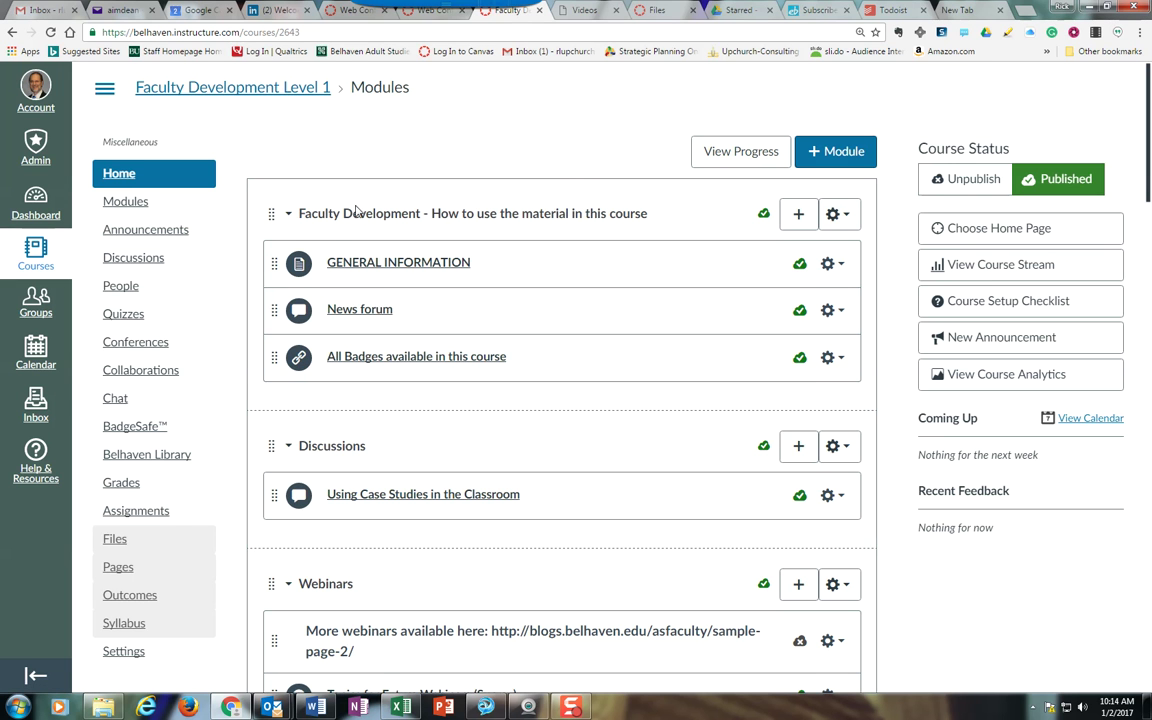
Step: Open the course's Conferences page to see the new conference listed In Progress
{"action": "left_click", "coordinate": [133, 343]}
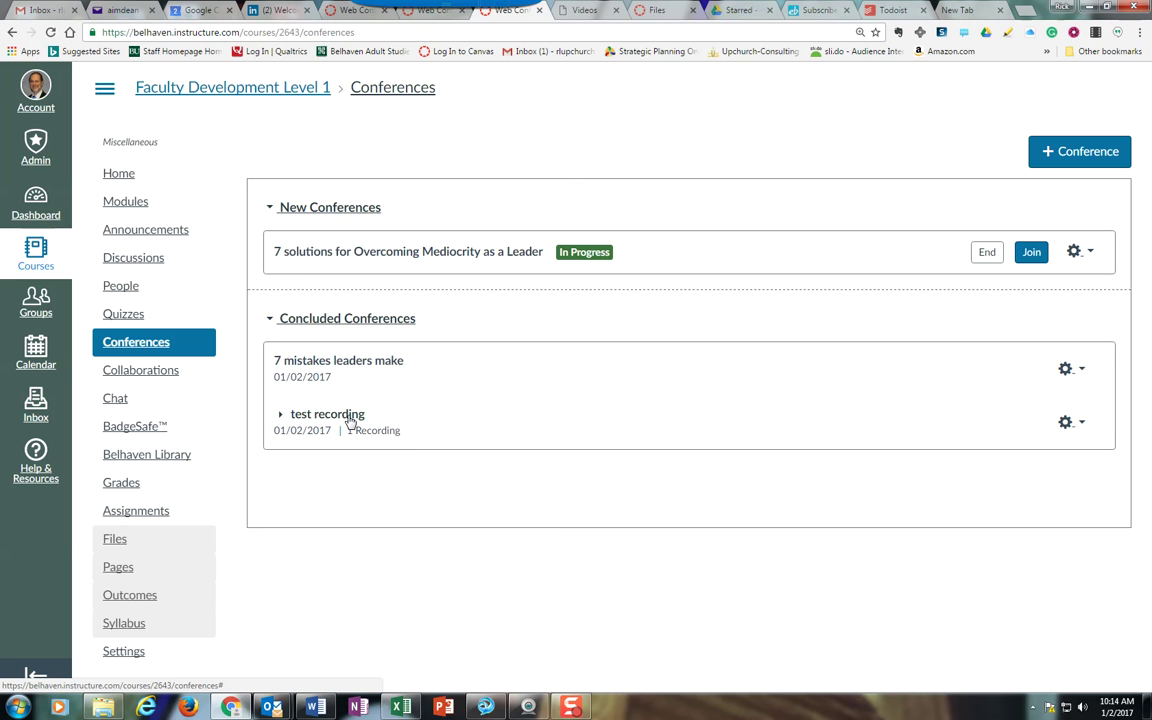
{"action": "left_click", "coordinate": [46, 478]}
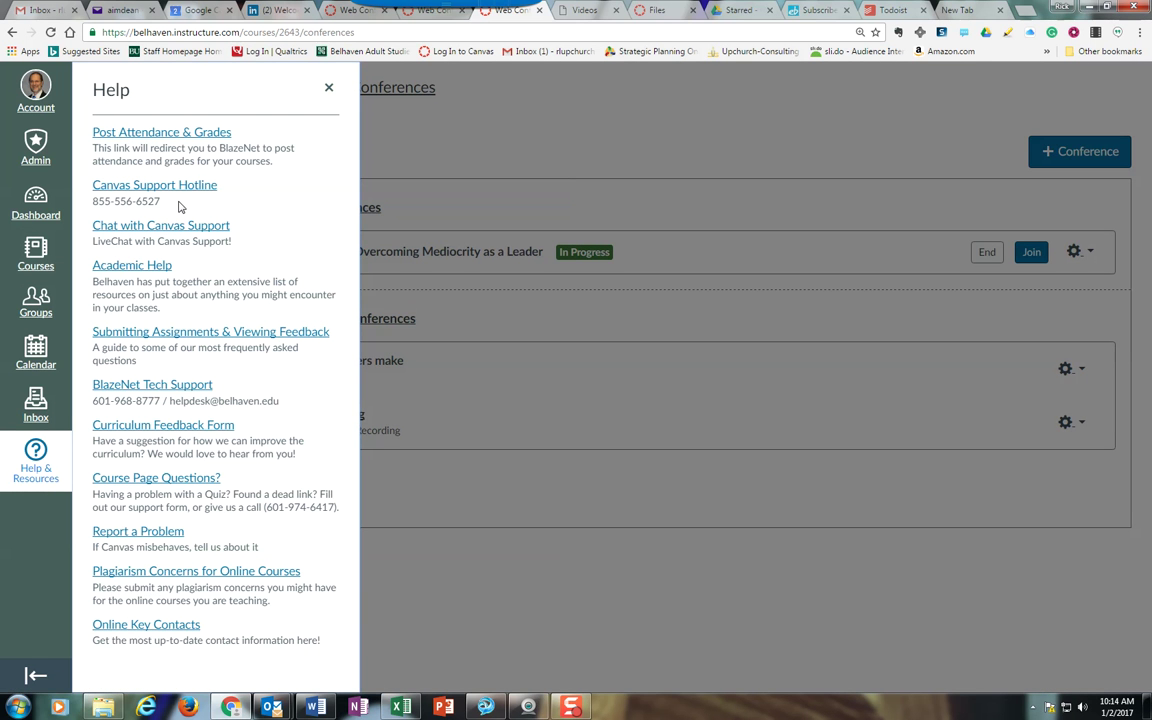
{"action": "left_click", "coordinate": [524, 422]}
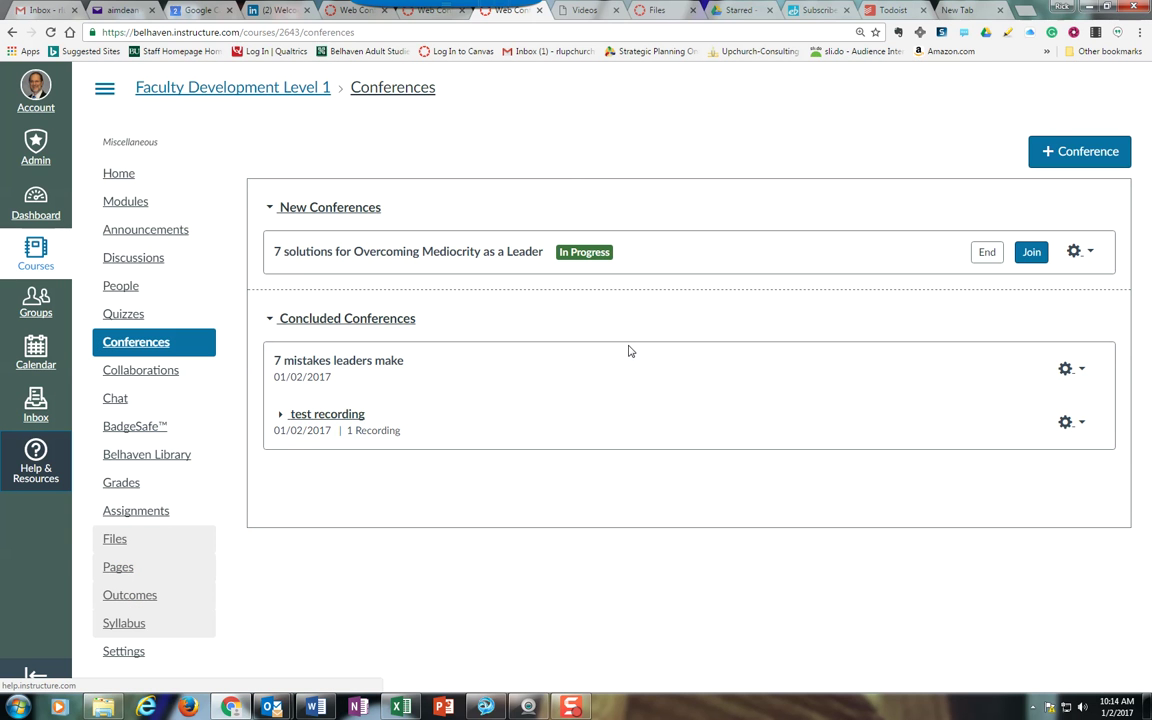